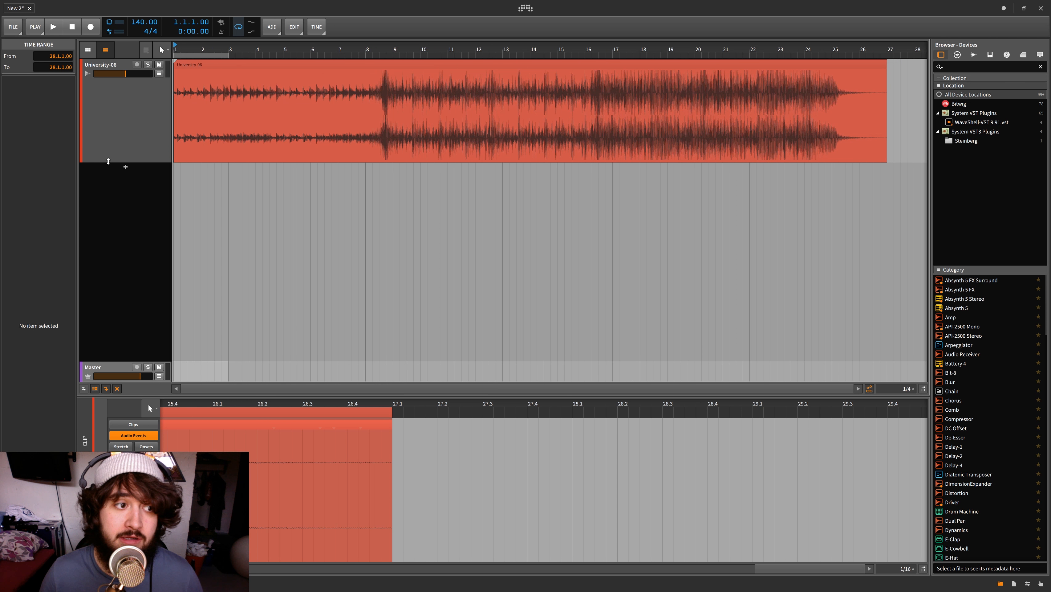
Reduce the height of the University-06 track and reset its volume fader to the default level
left_click_drag(108, 161, 114, 96)
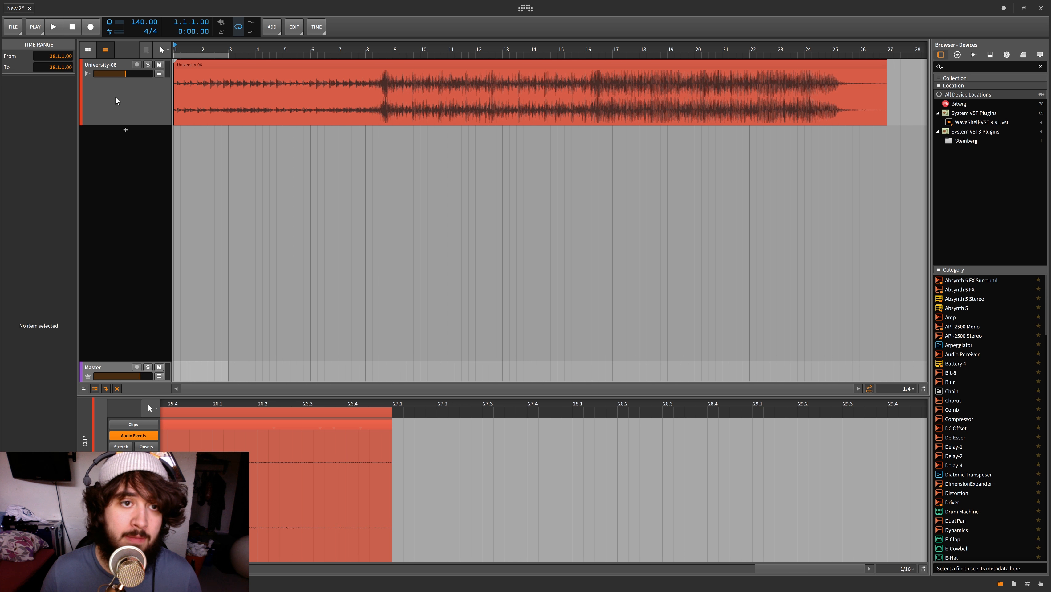
left_click(205, 63)
double_click(126, 73)
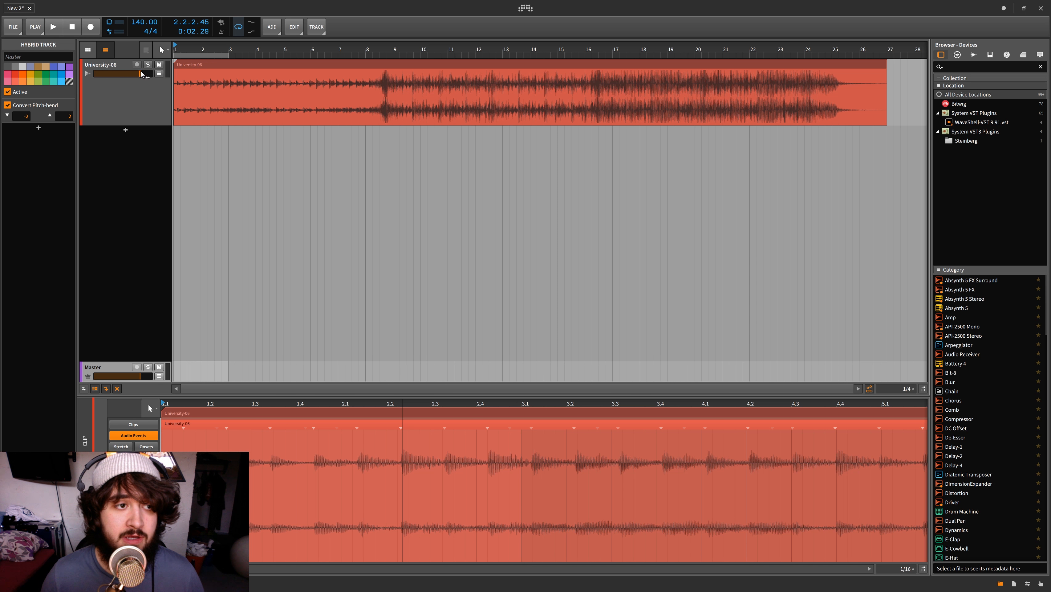
left_click(112, 65)
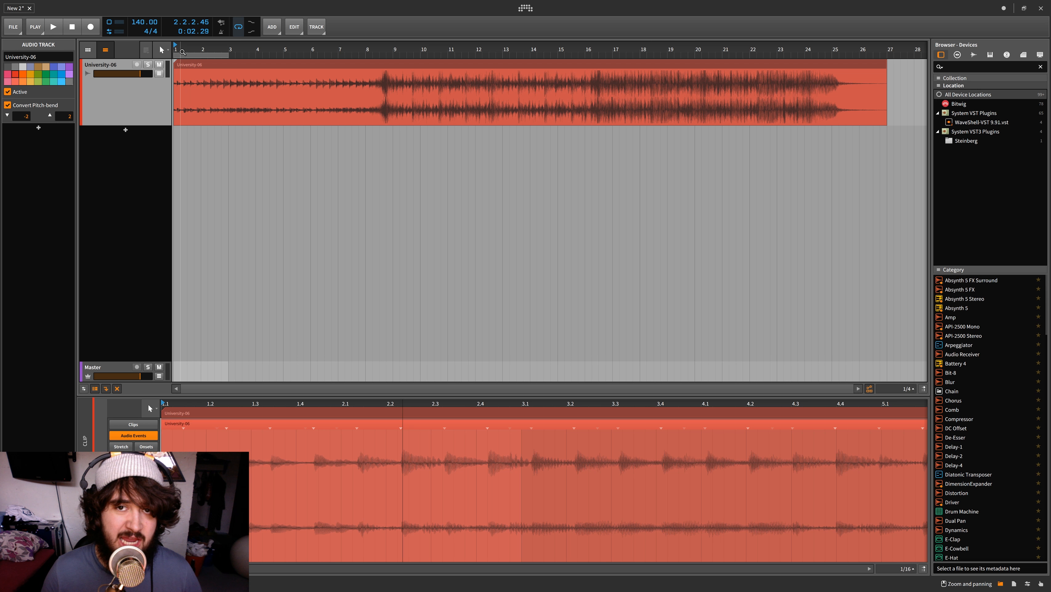
Play the University-06 clip through past its end, matching the loop region to the clip and leaving looping off
left_click(238, 27)
key("space")
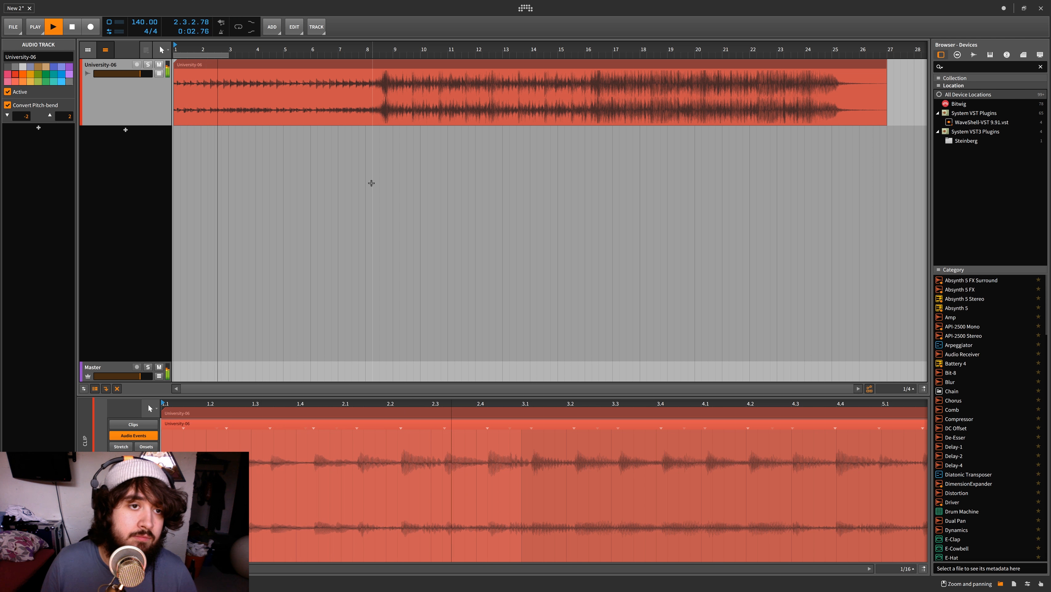
left_click(324, 65)
key("ctrl+l")
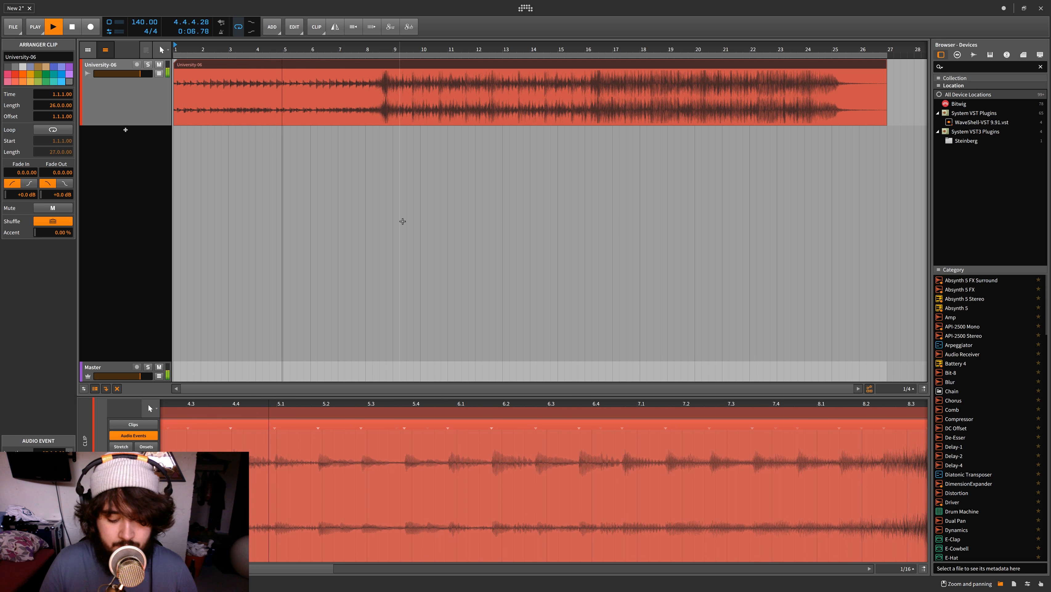
key("ctrl+l")
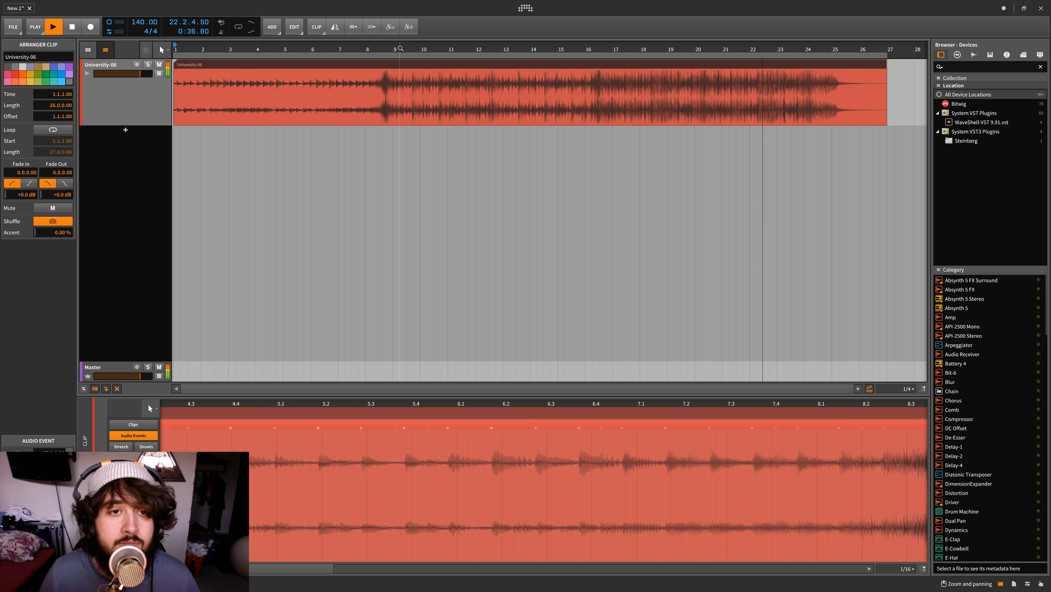
scroll(400, 49, "down", 1)
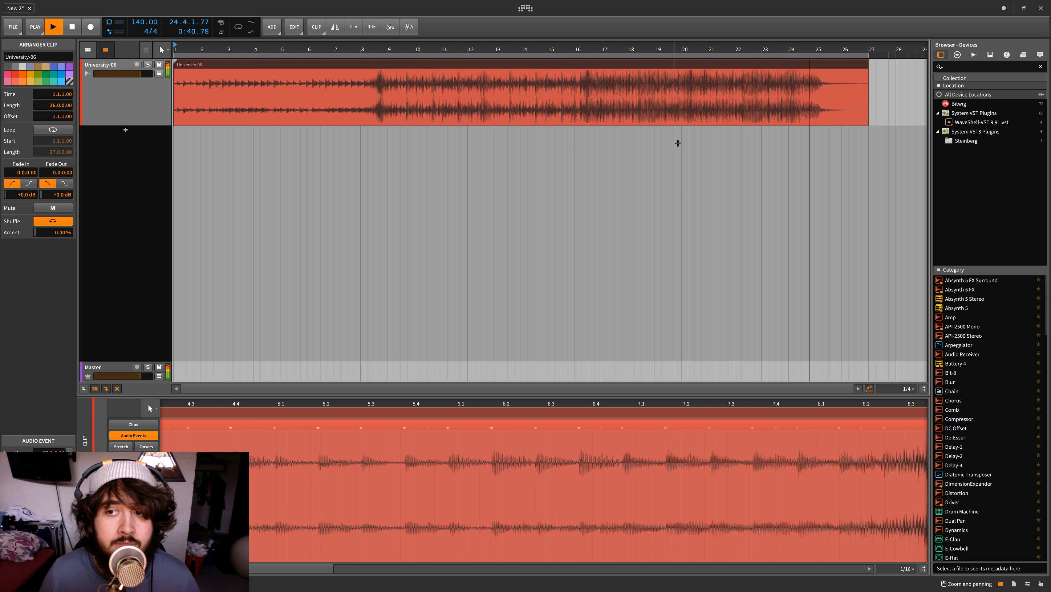
scroll(678, 143, "right", 4)
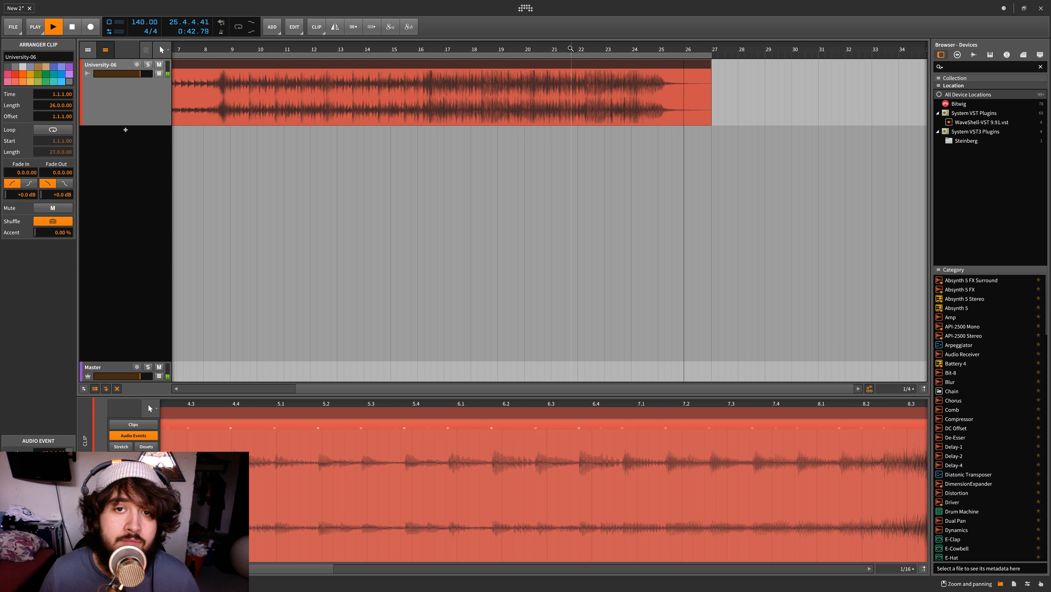
scroll(570, 48, "up", 1)
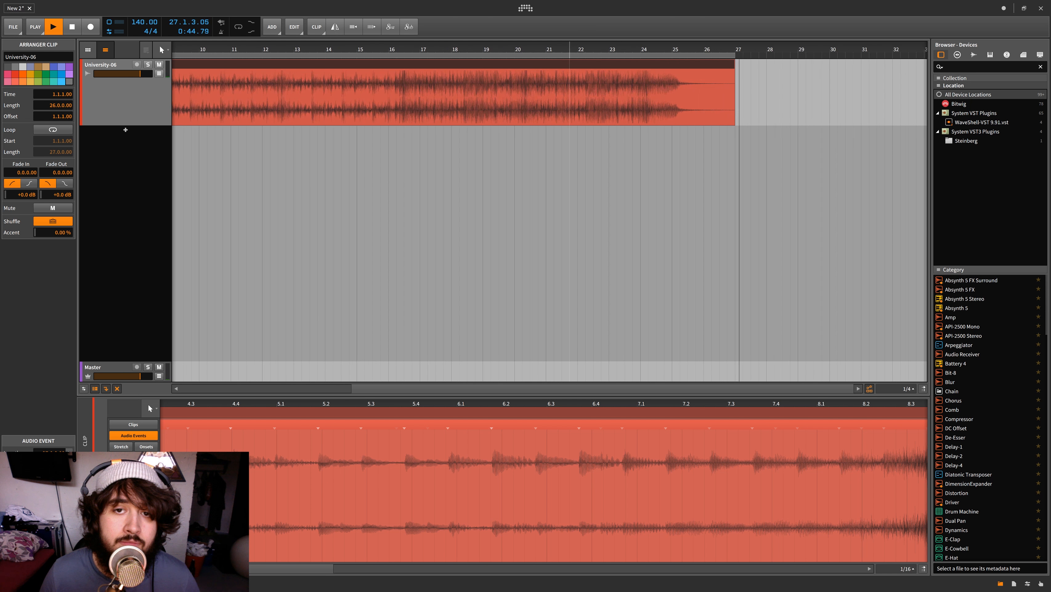
key("shift+z")
key("space")
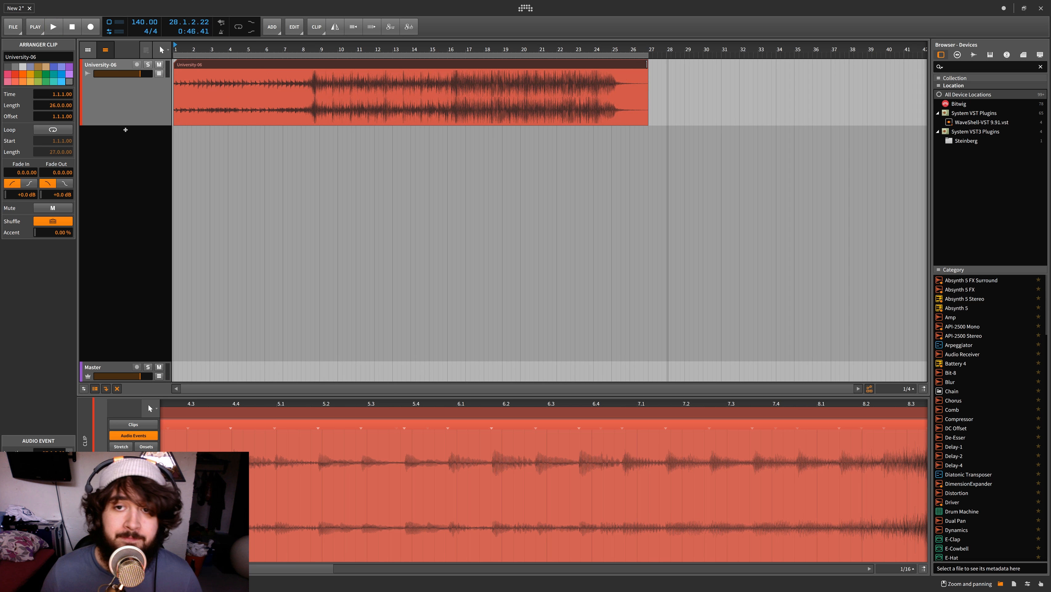
Extend the end of the University-06 clip to bar 28 and set the project tempo to 145 BPM
left_click_drag(647, 64, 667, 71)
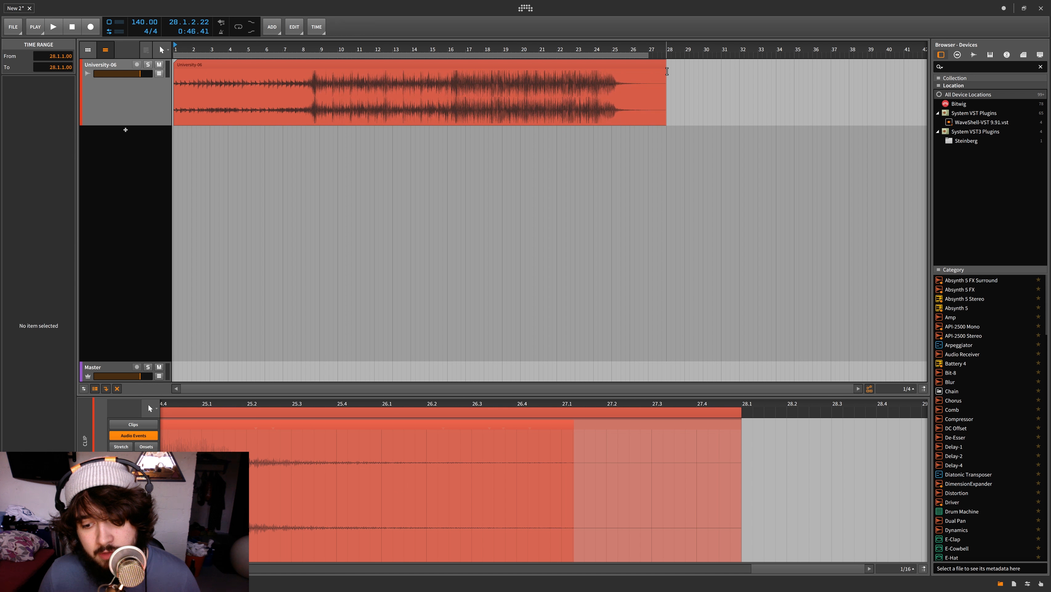
left_click(661, 73)
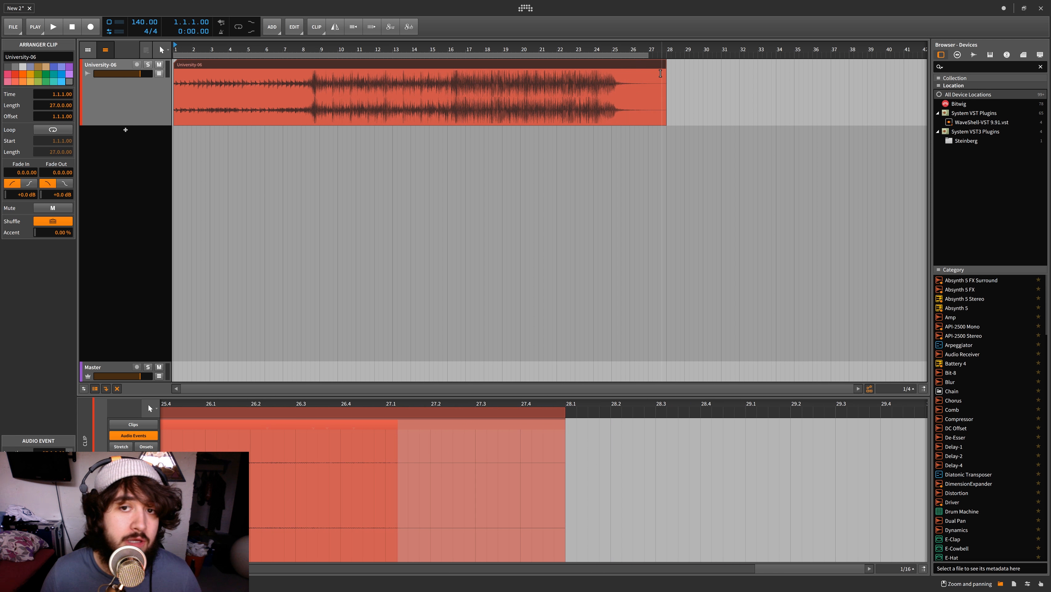
left_click_drag(145, 23, 144, 30)
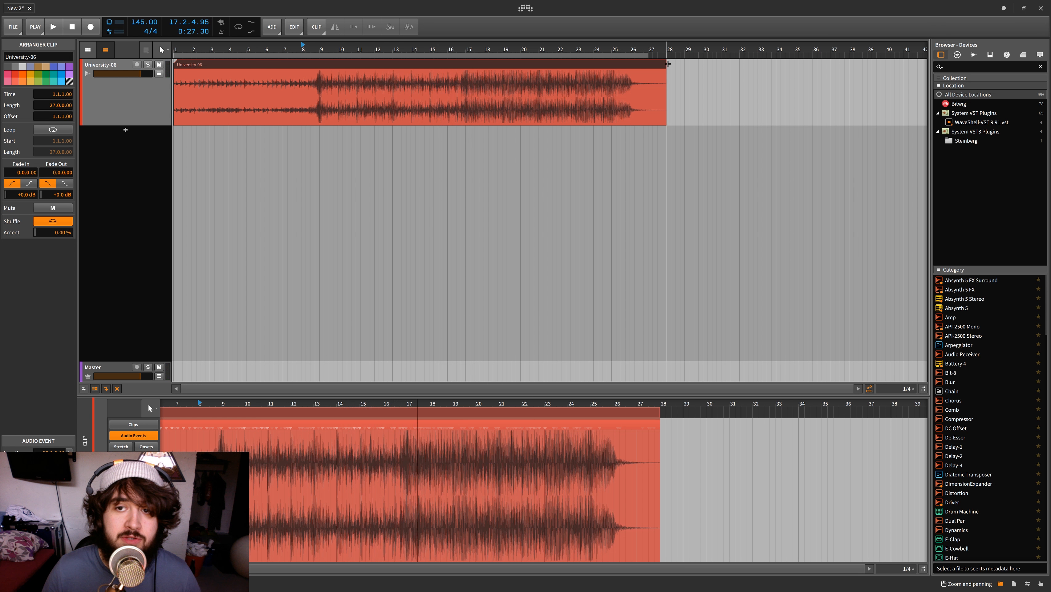
left_click(664, 63)
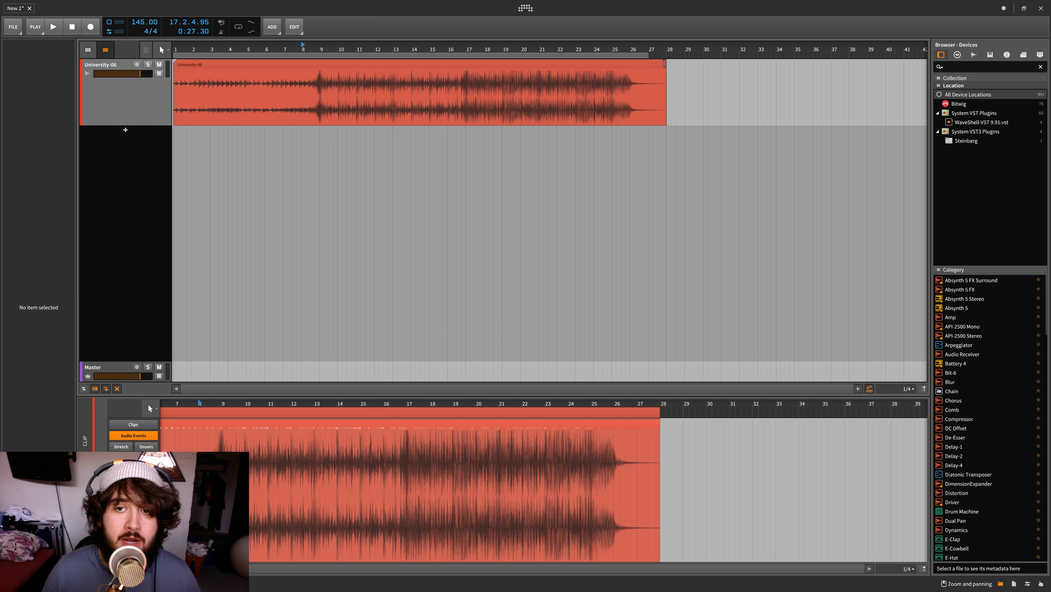
Match the arranger loop region to the extended University-06 clip and return the playhead to bar 1
mouse_move(665, 64)
left_mouse_down()
mouse_move(704, 66)
mouse_move(668, 71)
left_mouse_up()
key("ctrl+l")
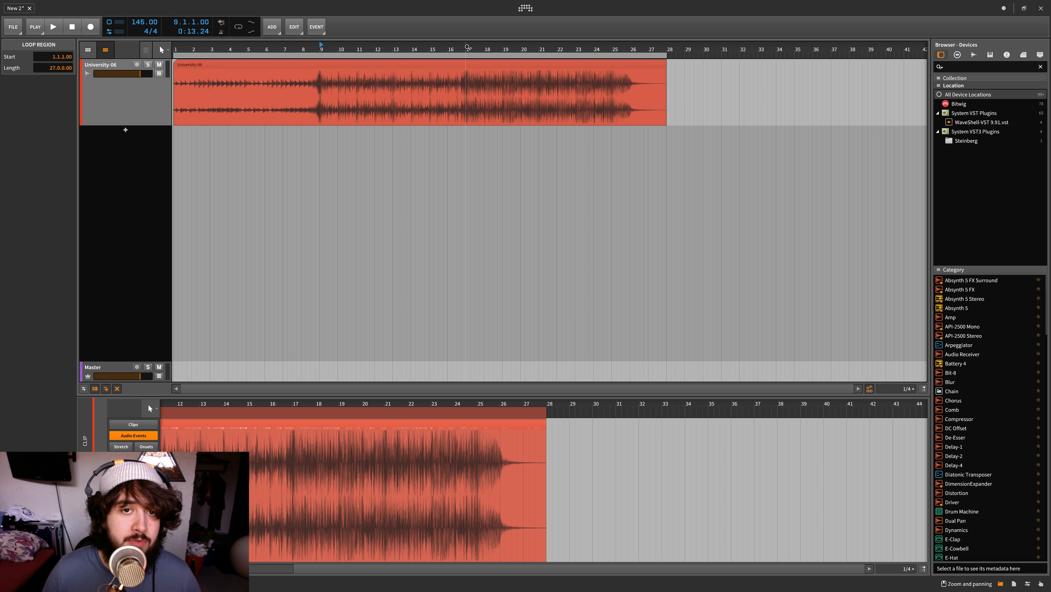
left_click(466, 47)
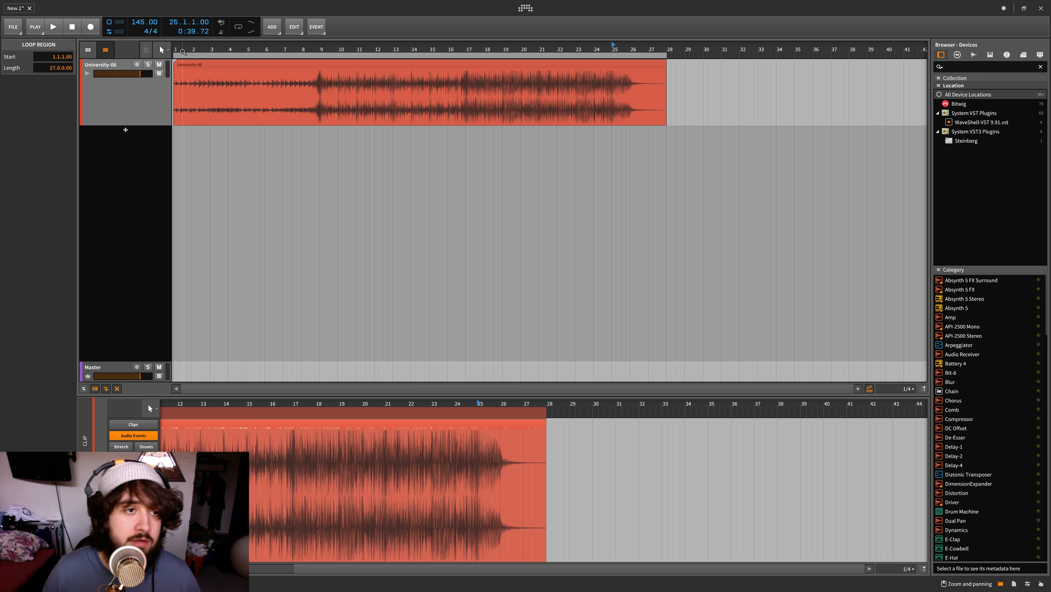
left_click(177, 50)
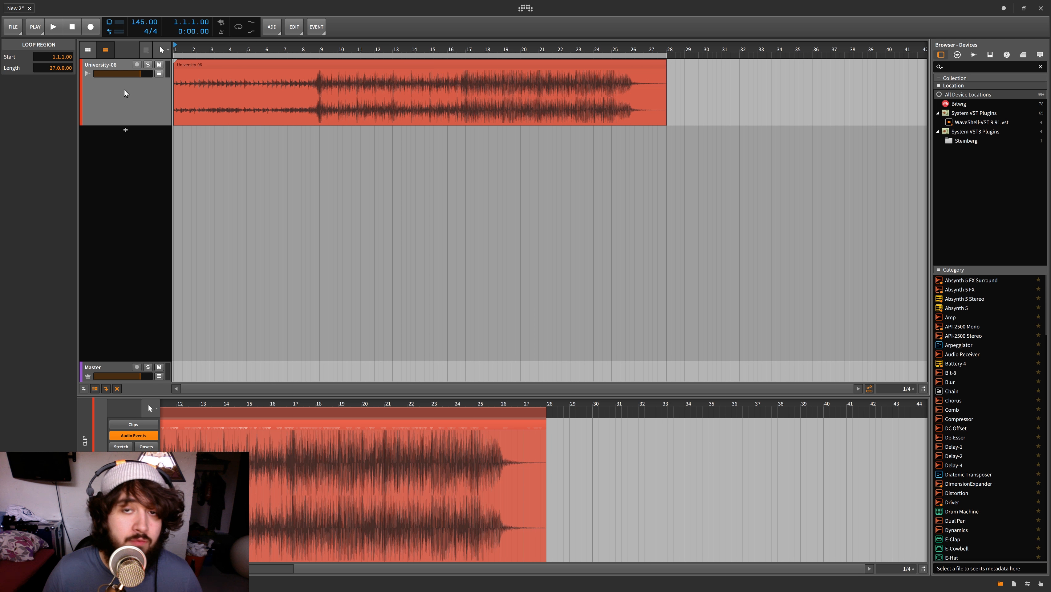
Show the device chain in place of the clip editor and put the playhead at bar 9
left_click(118, 138)
left_click(308, 65)
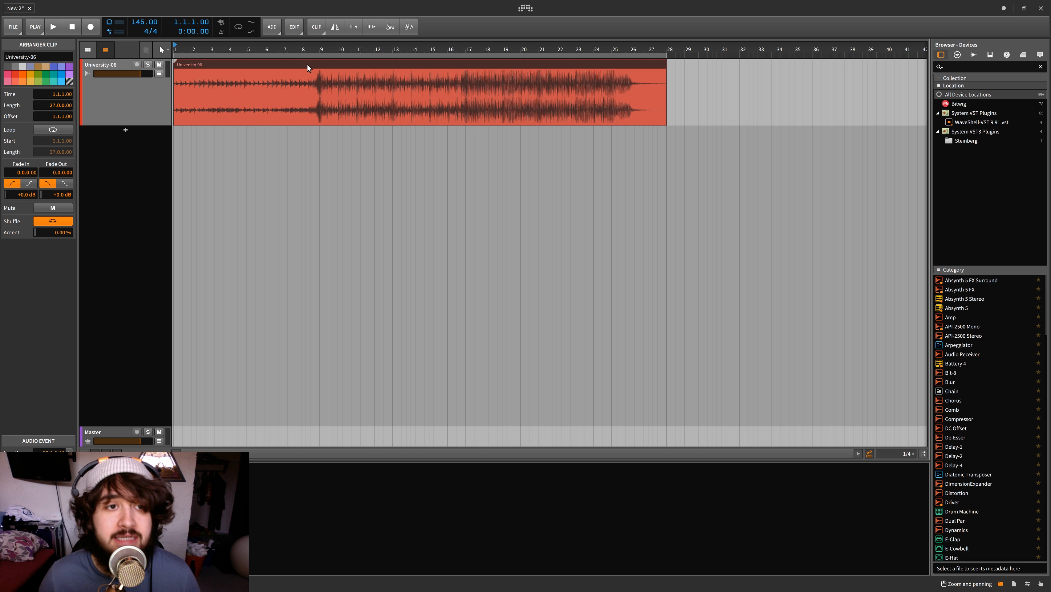
left_click(307, 49)
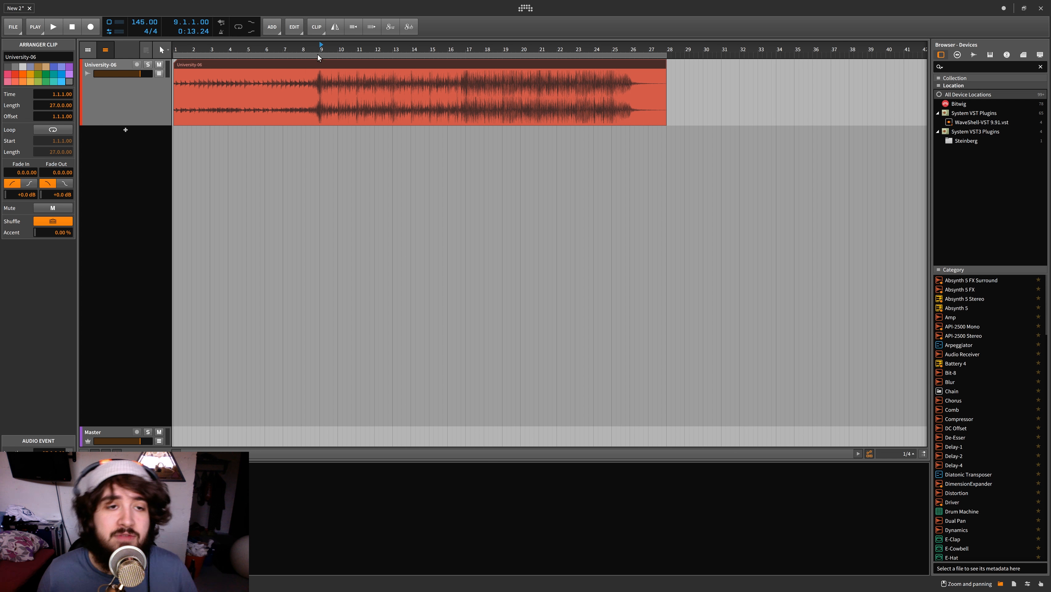
left_click_drag(319, 48, 318, 48)
Examine the clip's sections by placing the playhead at bars 3, 9, 17 and 8
scroll(280, 97, "left", 1)
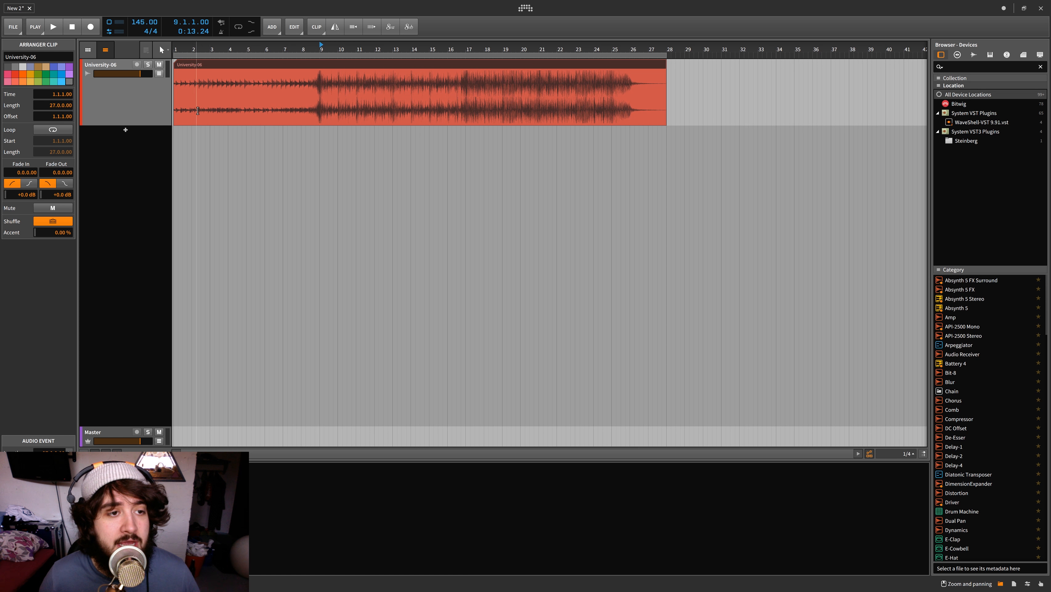
left_click_drag(213, 96, 302, 109)
left_click(312, 132)
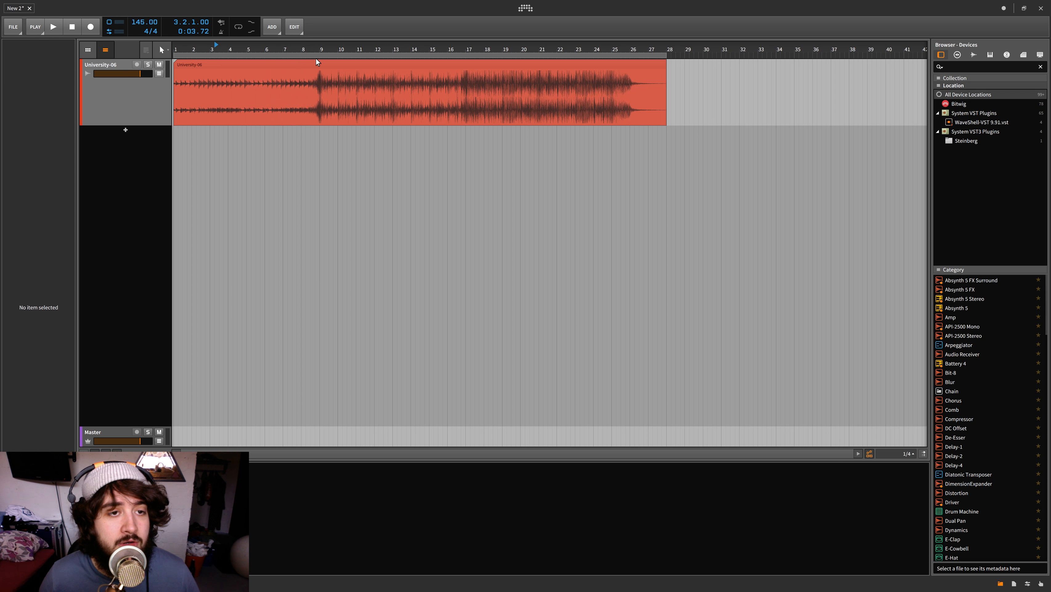
left_click(320, 47)
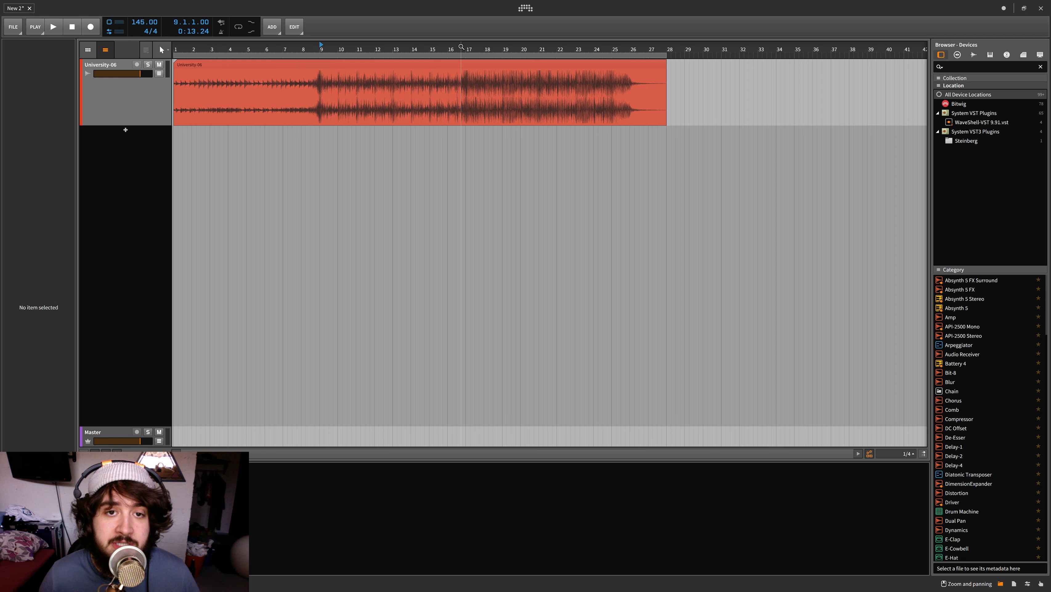
left_click(468, 46)
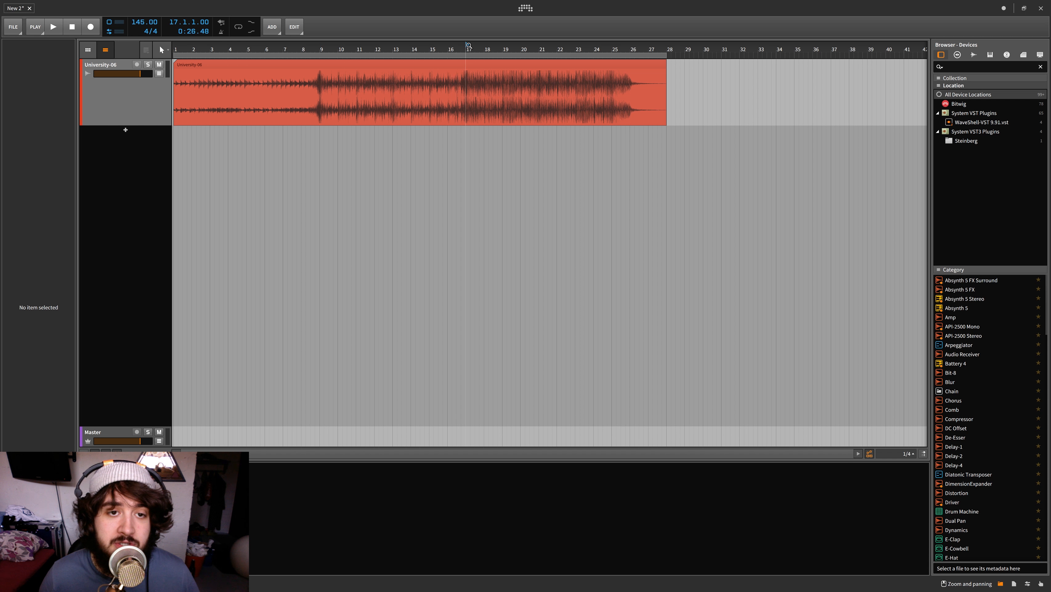
left_click(299, 54)
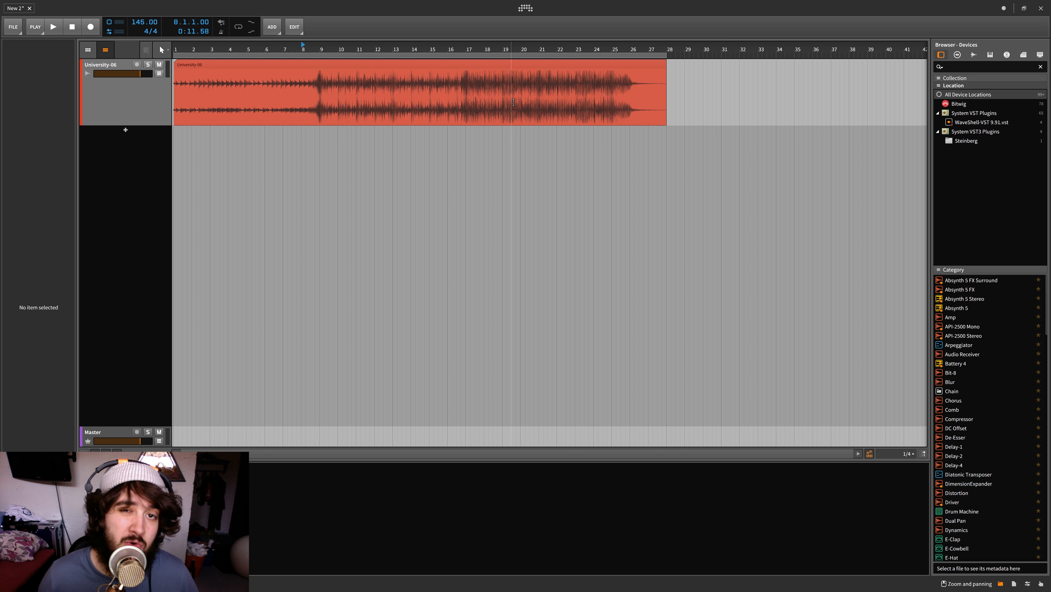
Add the FabFilter Pro-L limiter to the University-06 track and place its window below the clip
left_click(104, 66)
double_click(203, 514)
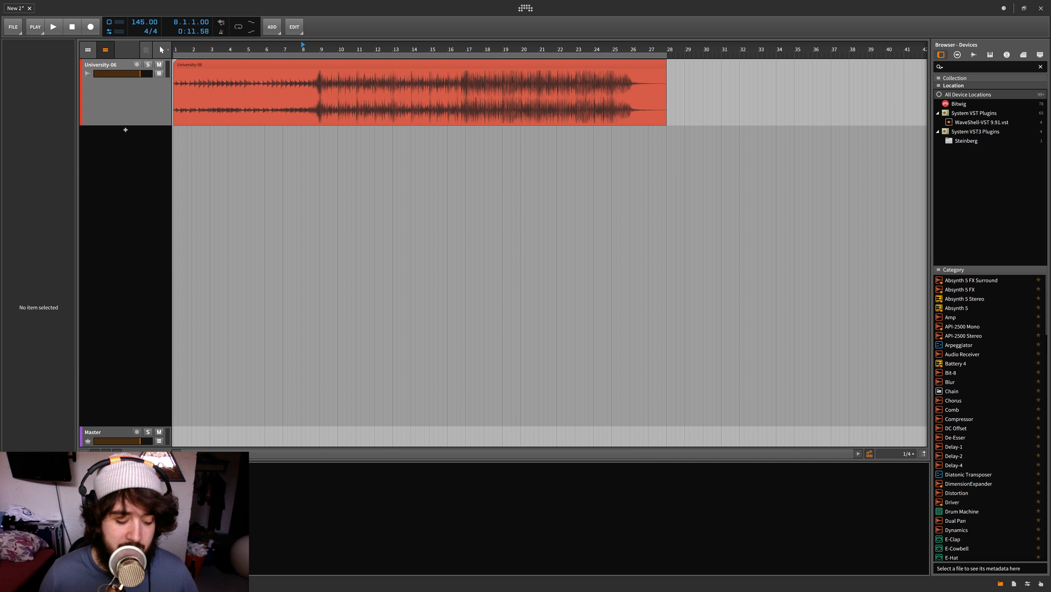
double_click(568, 178)
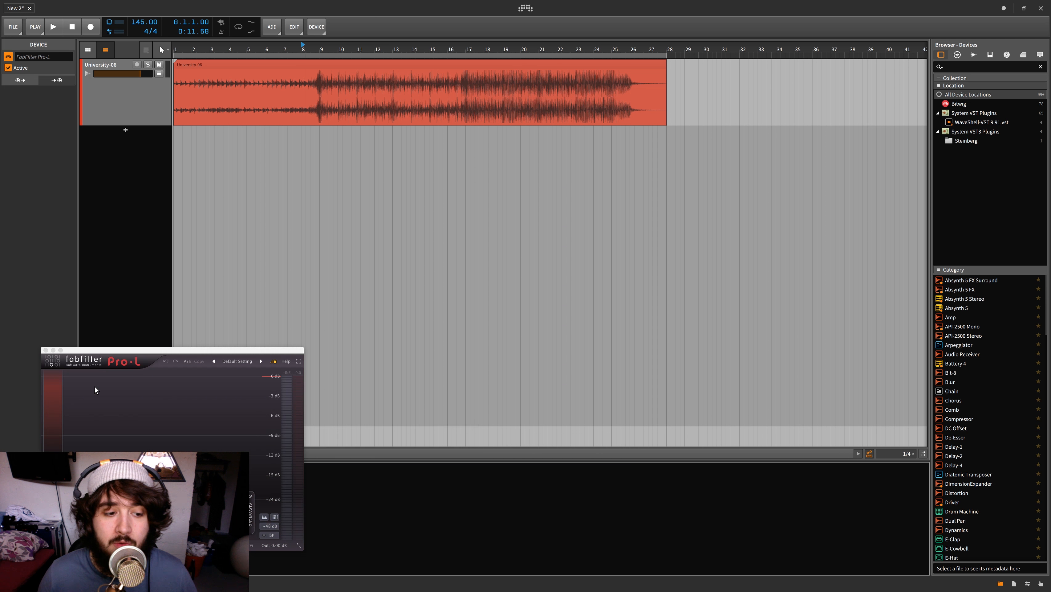
left_click_drag(178, 349, 601, 159)
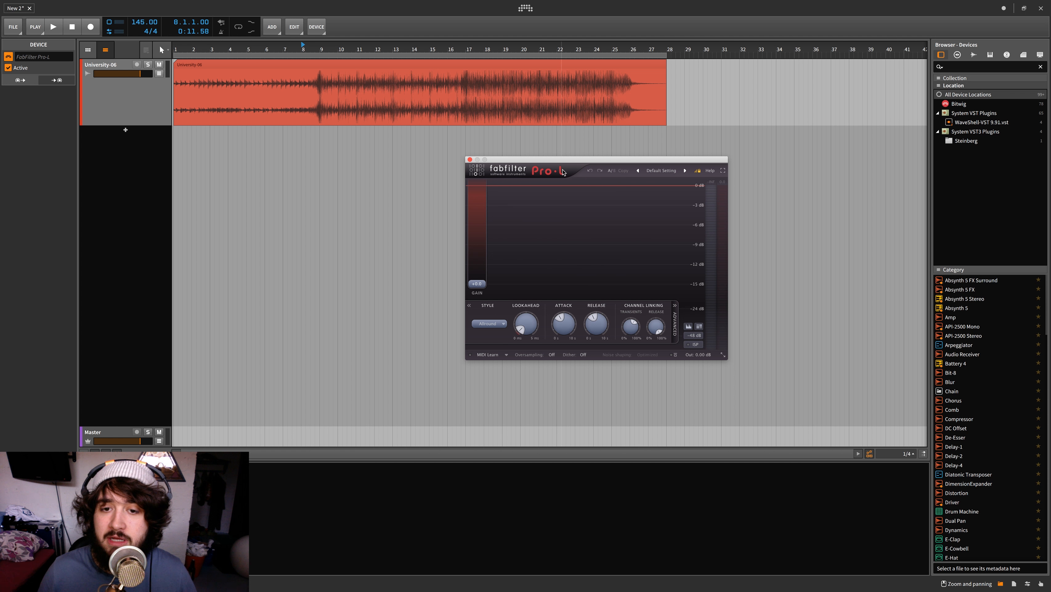
left_click_drag(553, 162, 645, 132)
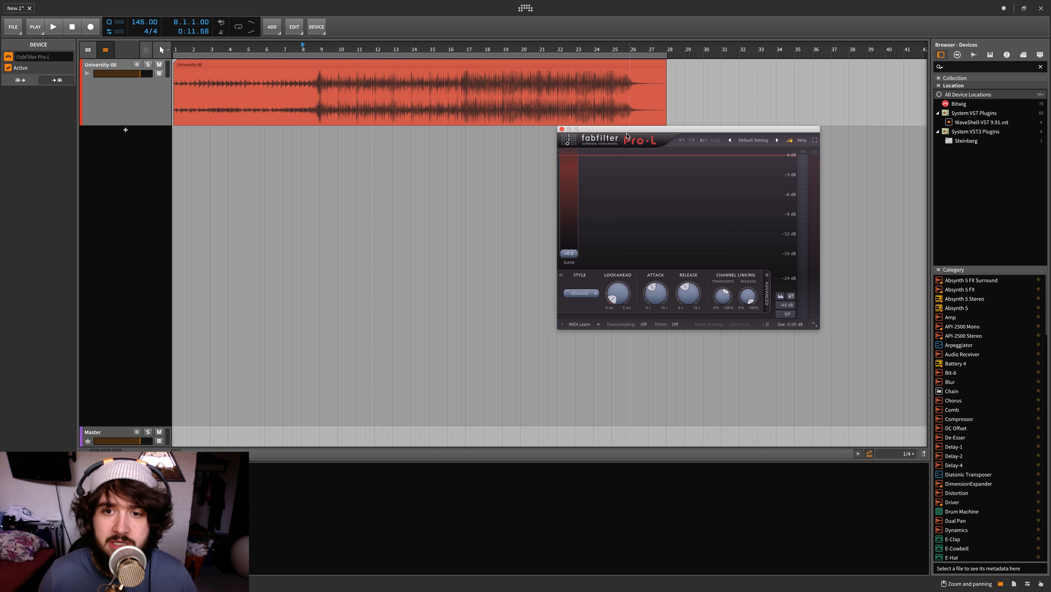
mouse_move(615, 130)
left_mouse_down()
mouse_move(611, 138)
mouse_move(615, 131)
left_mouse_up()
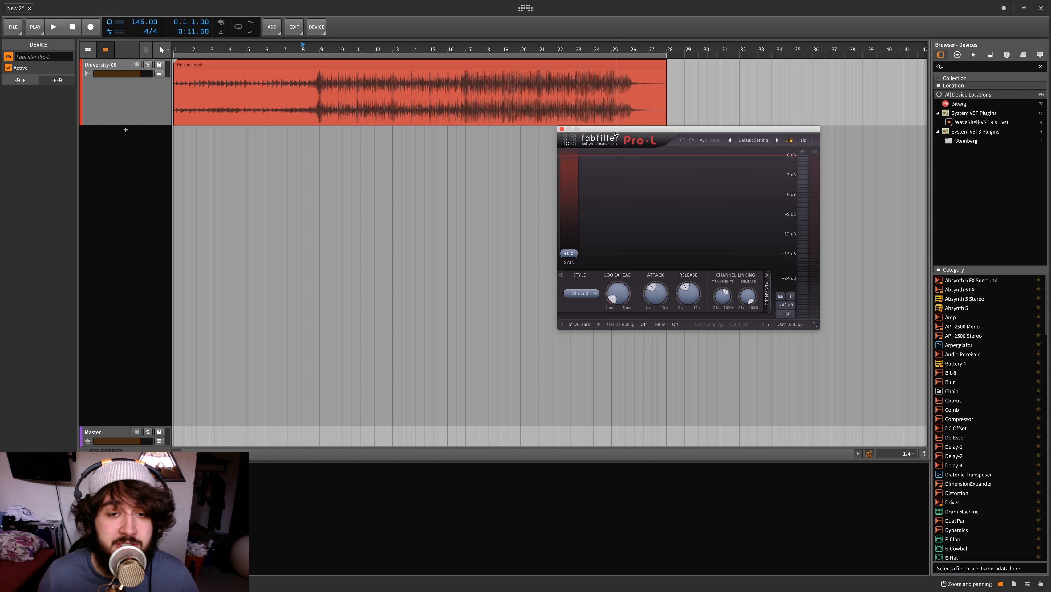
left_click_drag(615, 133, 533, 156)
Mute the University-06 track, play it from bar 9 and inspect Pro-L's level display in full screen
left_click(322, 47)
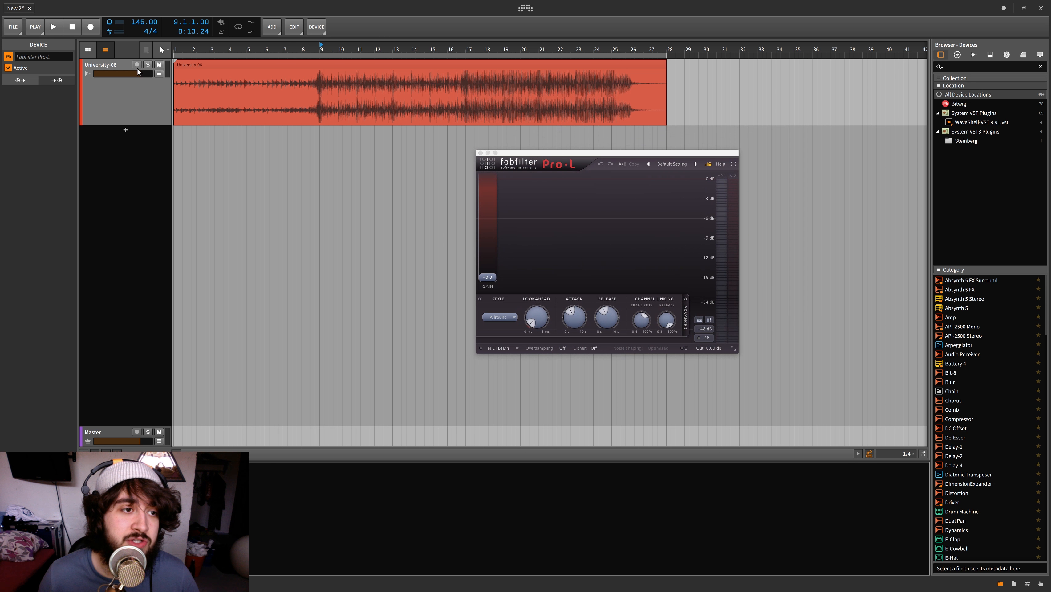
left_click(159, 65)
key("space")
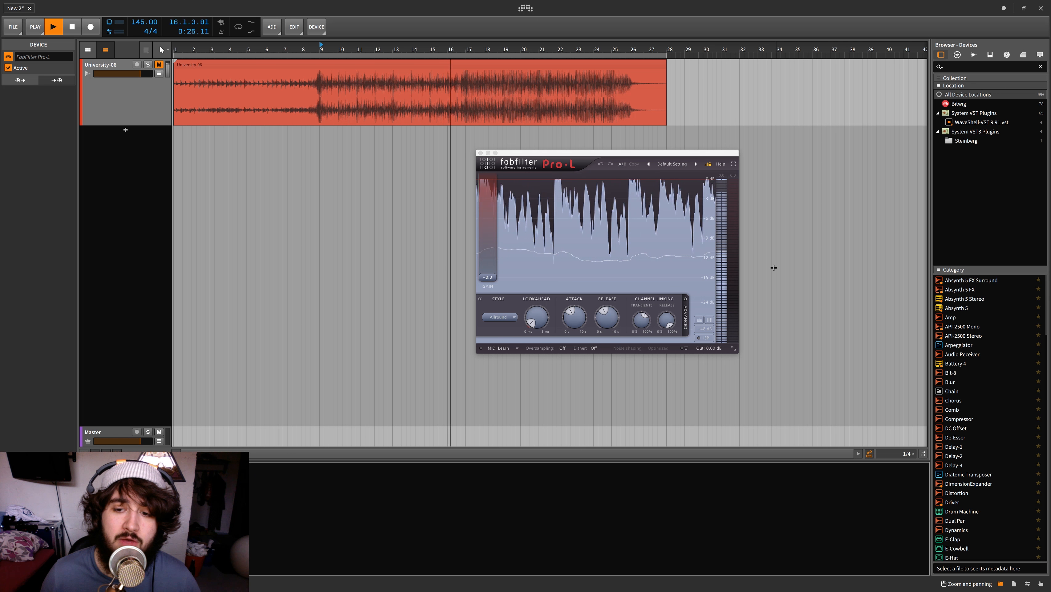
left_click(732, 165)
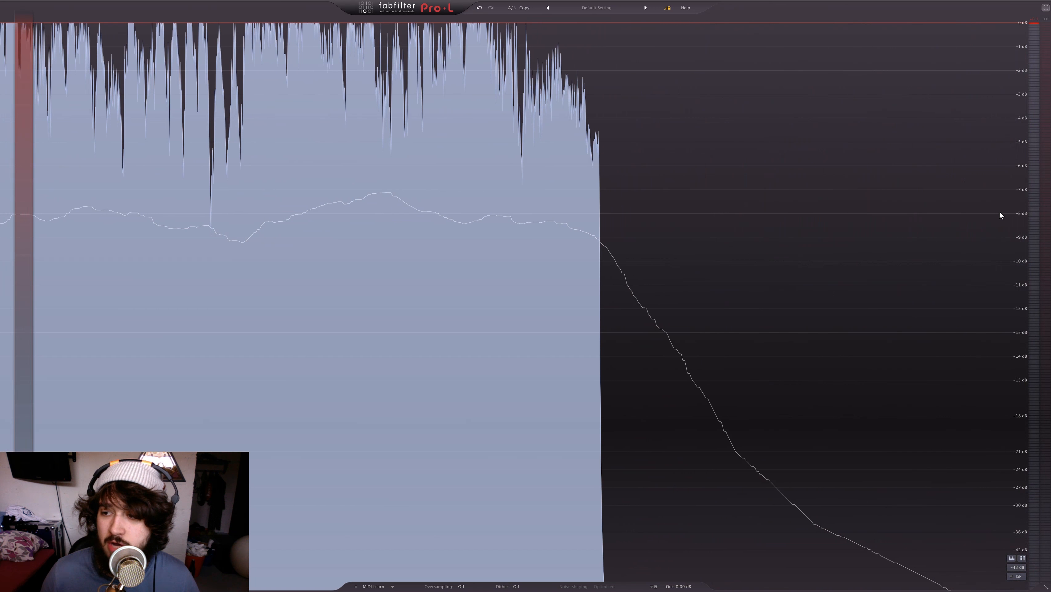
key("Escape")
Restart playback from bar 9 and reduce the Pro-L window to its compact layout with horizontal meters
left_click_drag(559, 153, 692, 216)
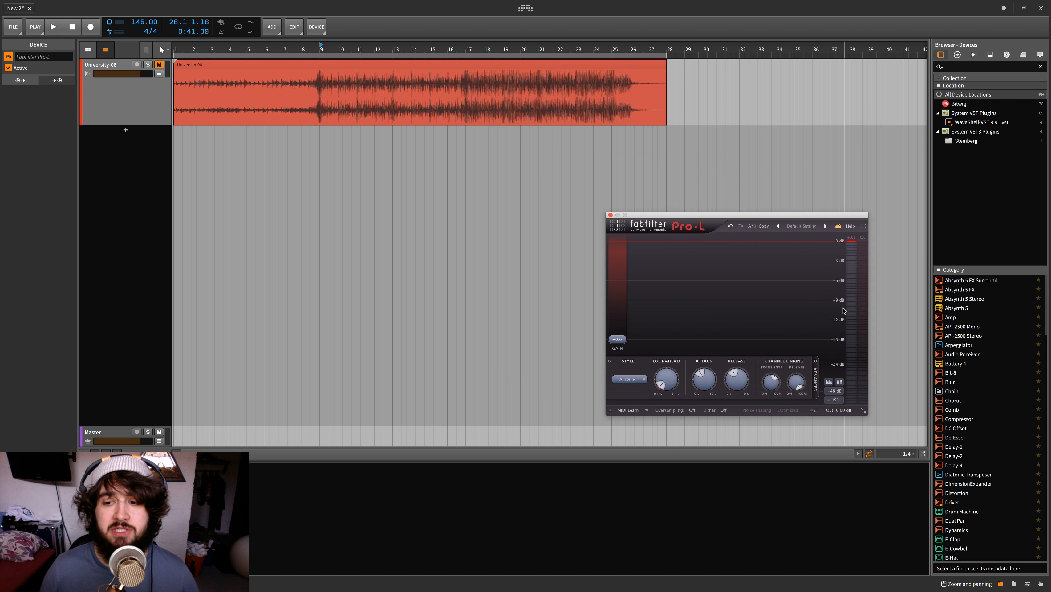
key("space")
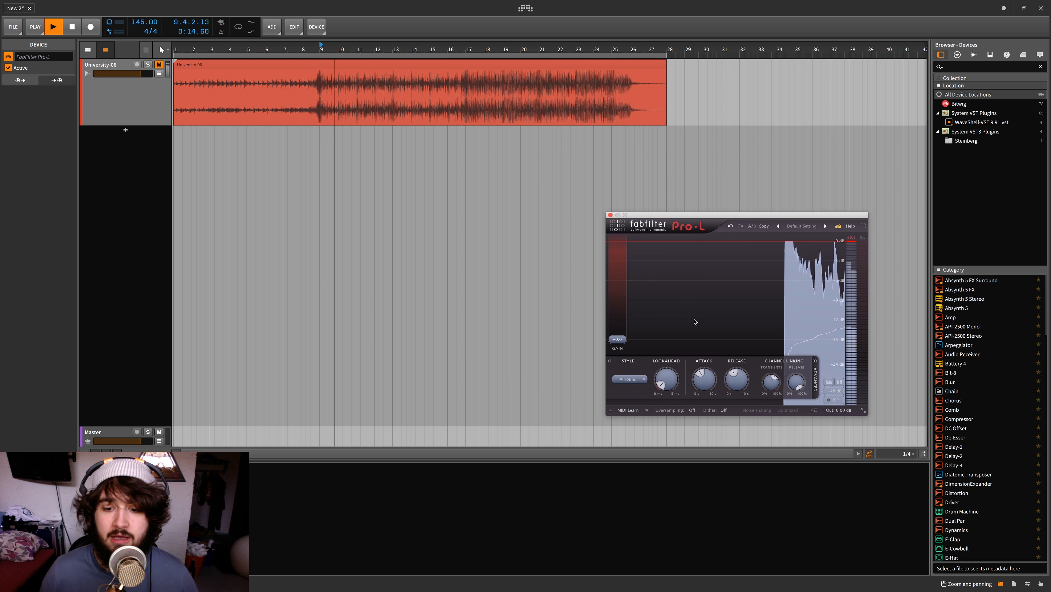
left_click(861, 410)
left_click(872, 421)
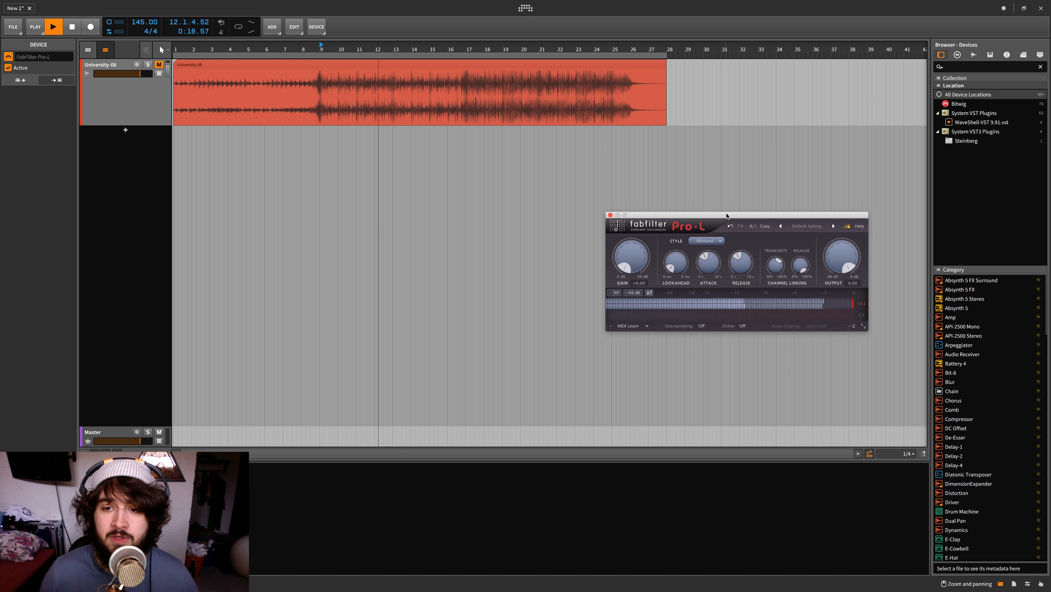
Place the Pro-L window beneath the University-06 clip and play the clip from bar 1 with the level graph showing
left_click_drag(725, 216, 487, 135)
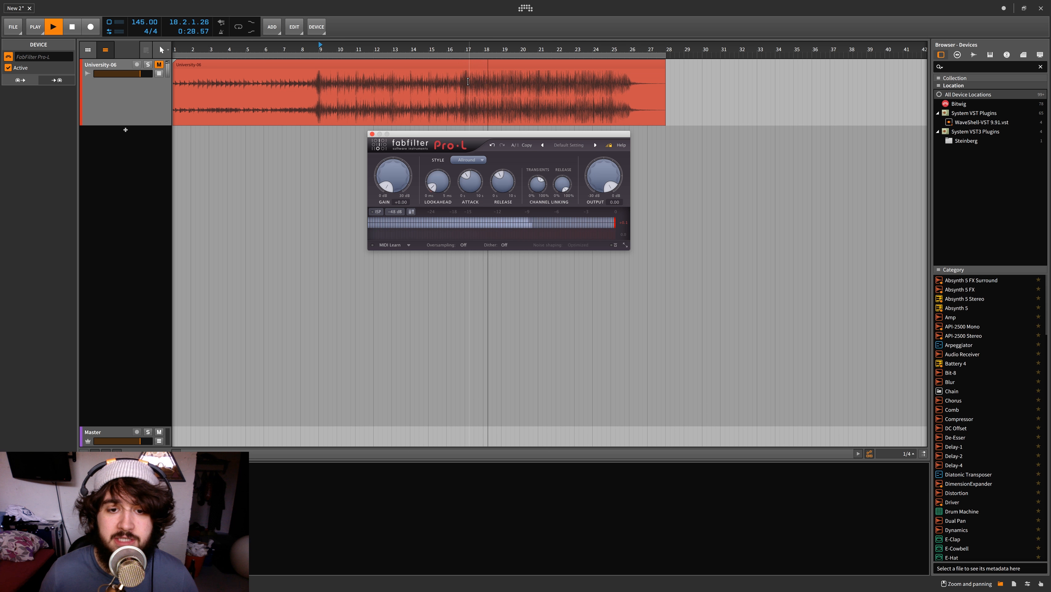
key("space")
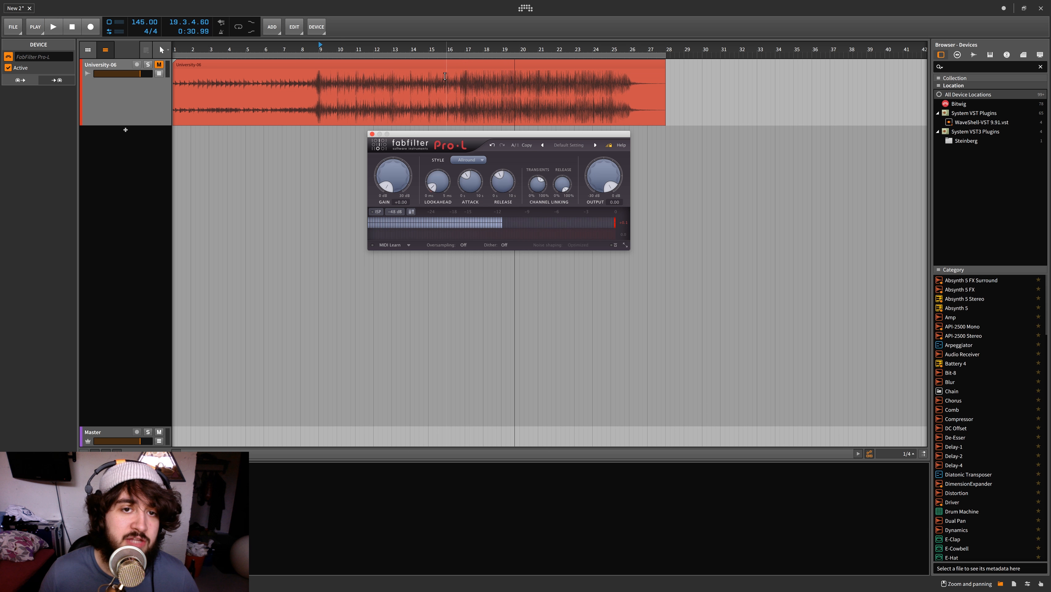
left_click(176, 47)
key("space")
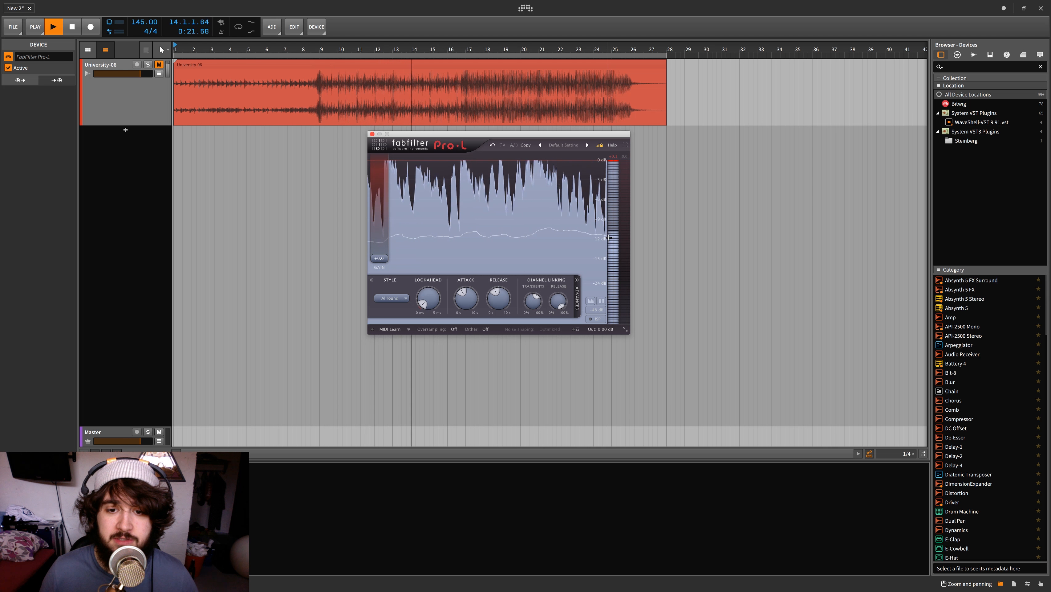
Compare the levels in Pro-L's graph by playing the clip from bar 17 and from bar 24
left_click(466, 49)
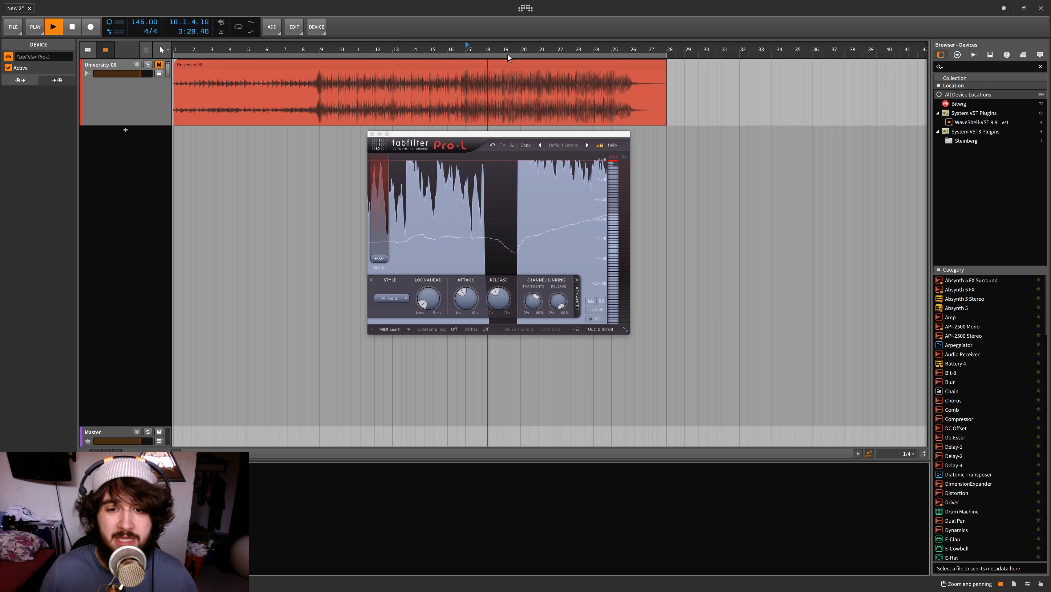
key("space")
left_click(612, 49)
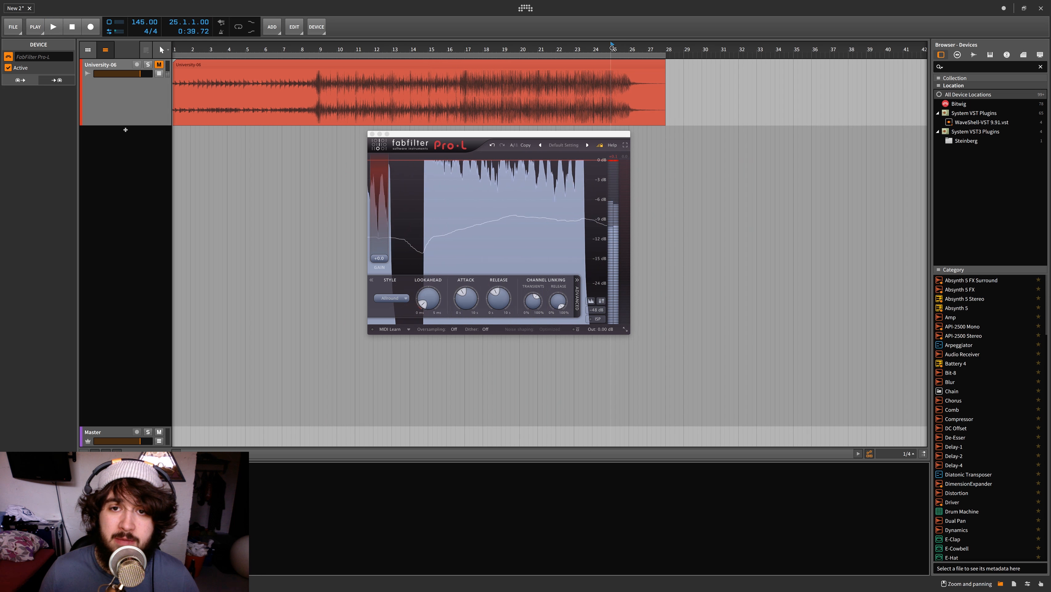
left_click(593, 48)
key("space")
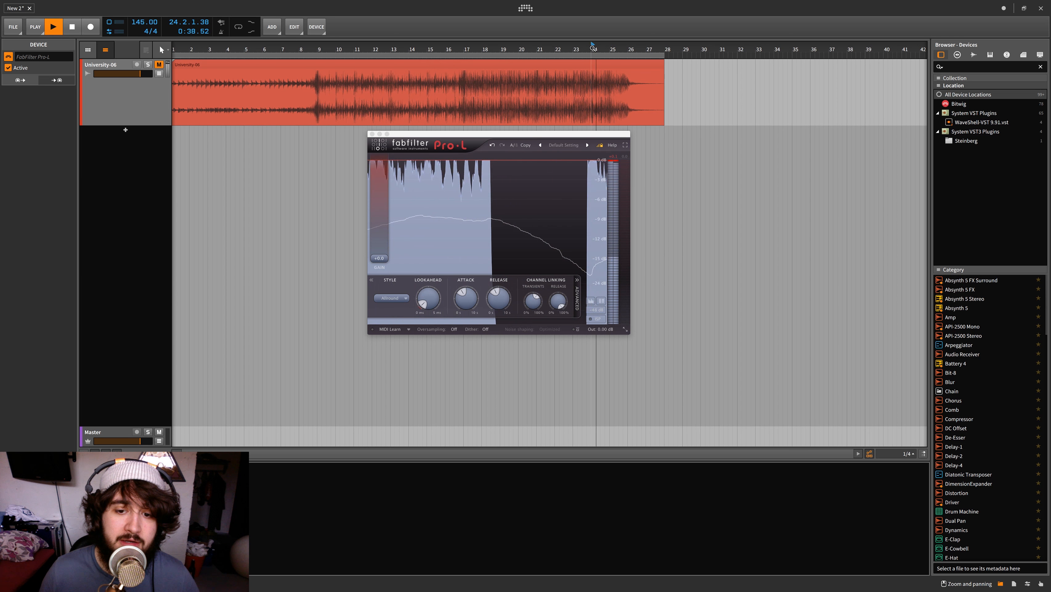
key("space")
Reposition the Pro-L window under the clip so it starts near bar 9, and set the playhead to bar 9
left_click_drag(571, 134, 546, 125)
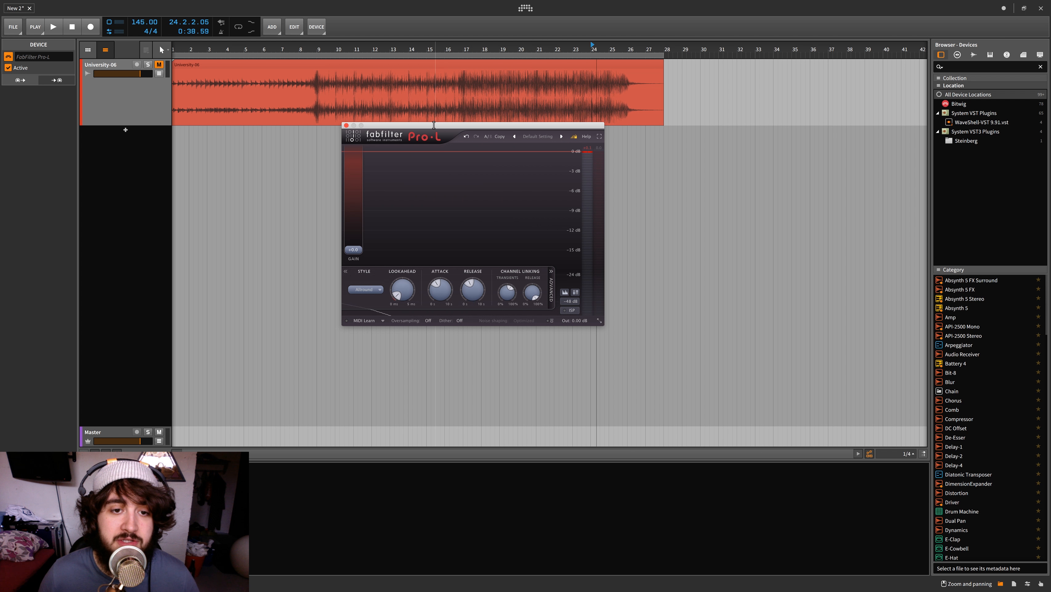
left_click_drag(434, 125, 395, 133)
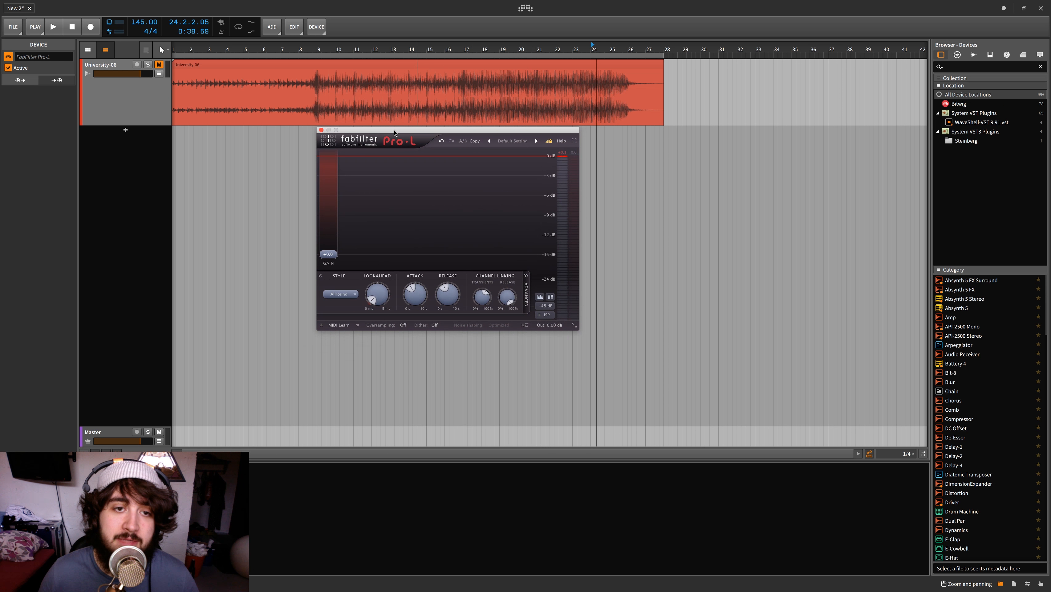
left_click(320, 46)
left_click_drag(347, 130, 348, 129)
scroll(305, 121, "left", 1)
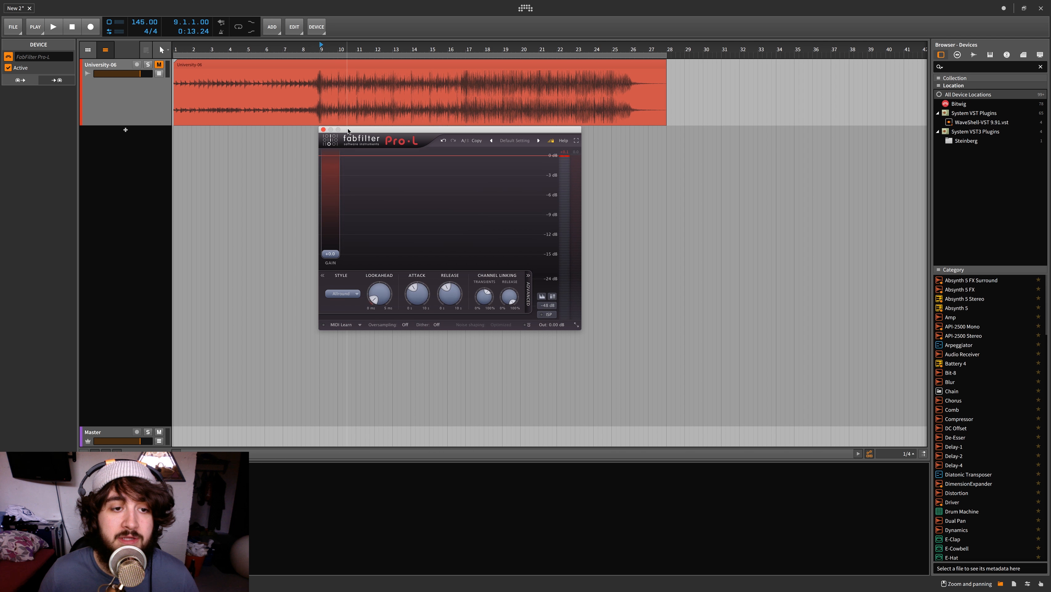
left_click_drag(348, 131, 350, 130)
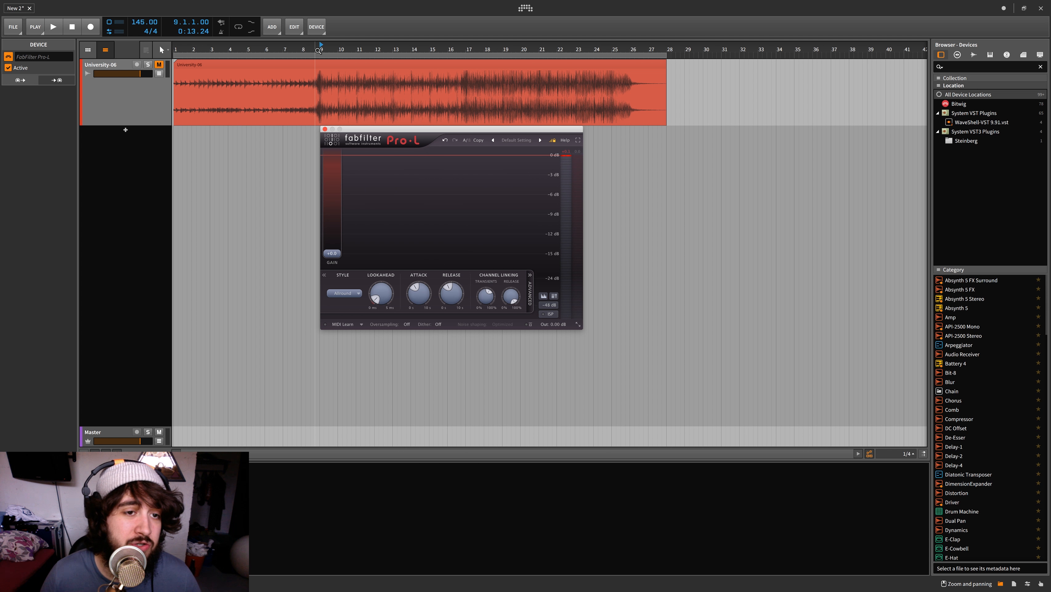
Close the Pro-L window, open the FabFilter Pro-Q 2 equalizer below the clip and play from bar 9
key("super+Tab")
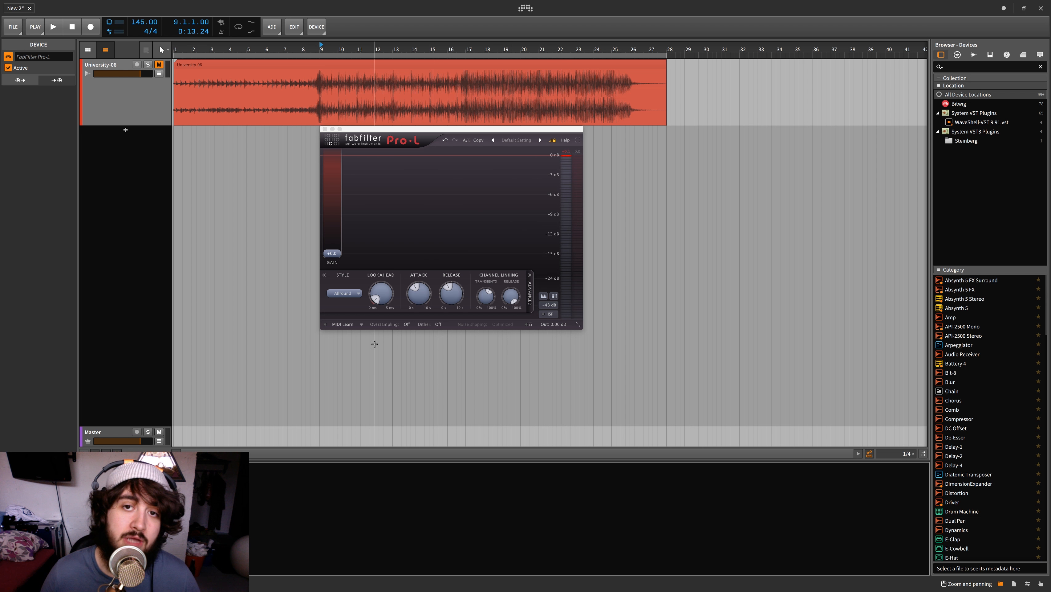
left_click(324, 130)
key("space")
left_click_drag(303, 334, 683, 184)
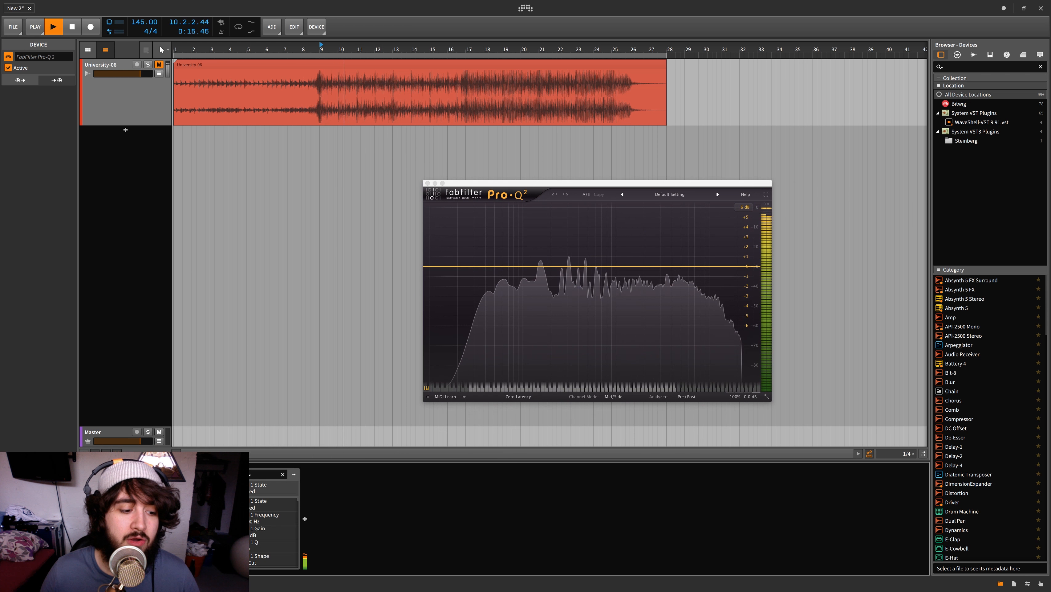
left_click_drag(528, 185, 499, 167)
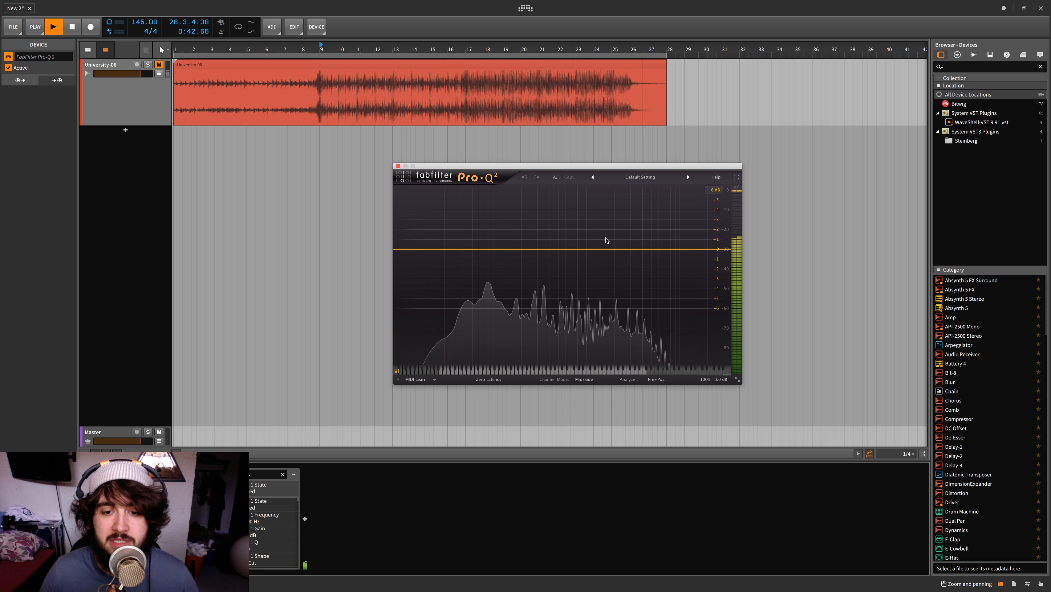
Replay the clip from bar 9 and examine the low and high frequency ranges in Pro-Q 2's spectrum
key("space")
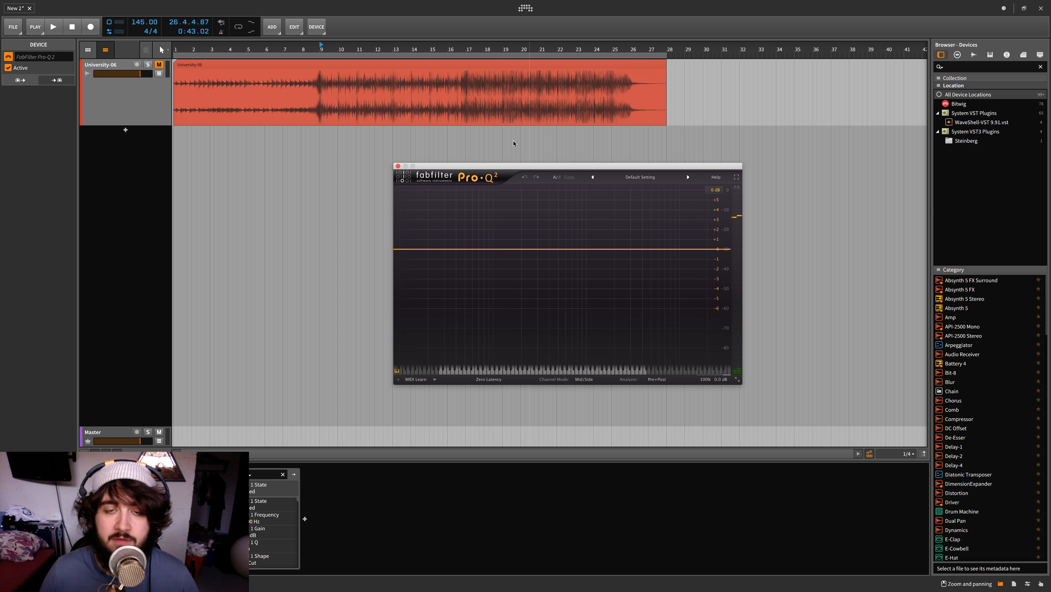
key("space")
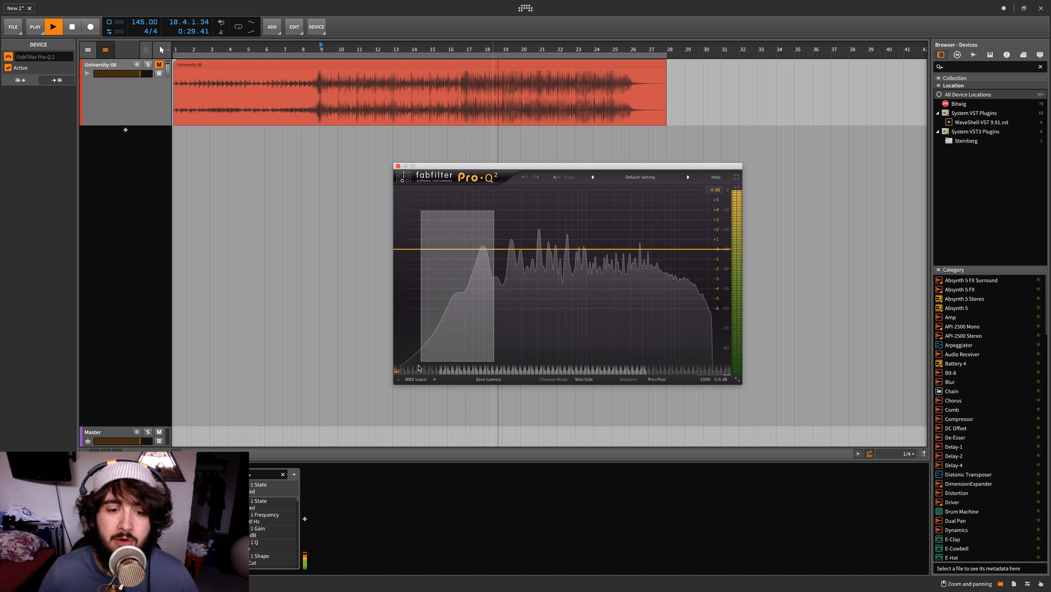
left_click_drag(656, 209, 753, 356)
left_click_drag(661, 235, 726, 202)
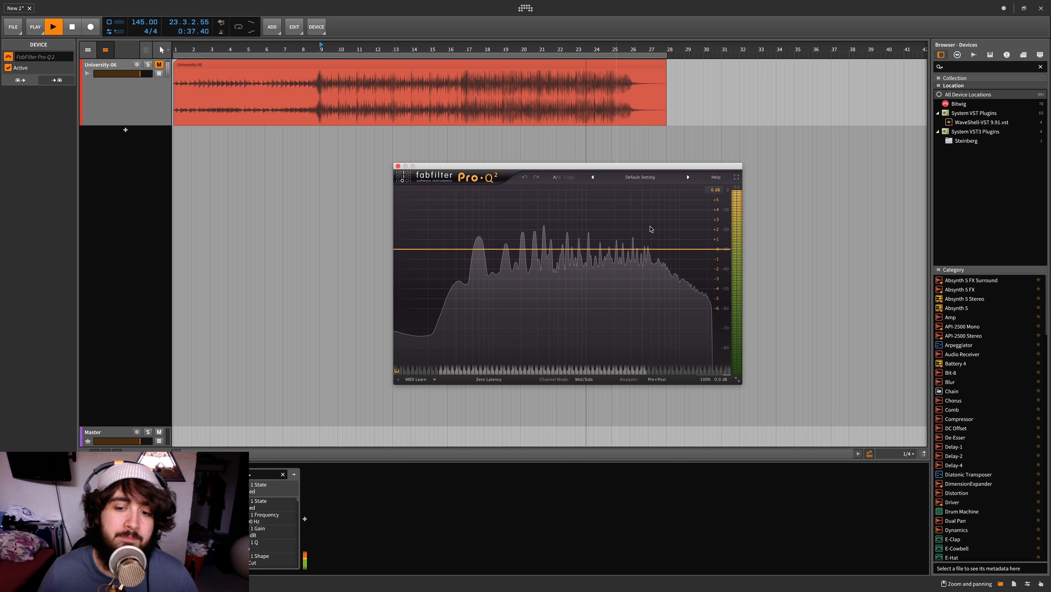
key("space")
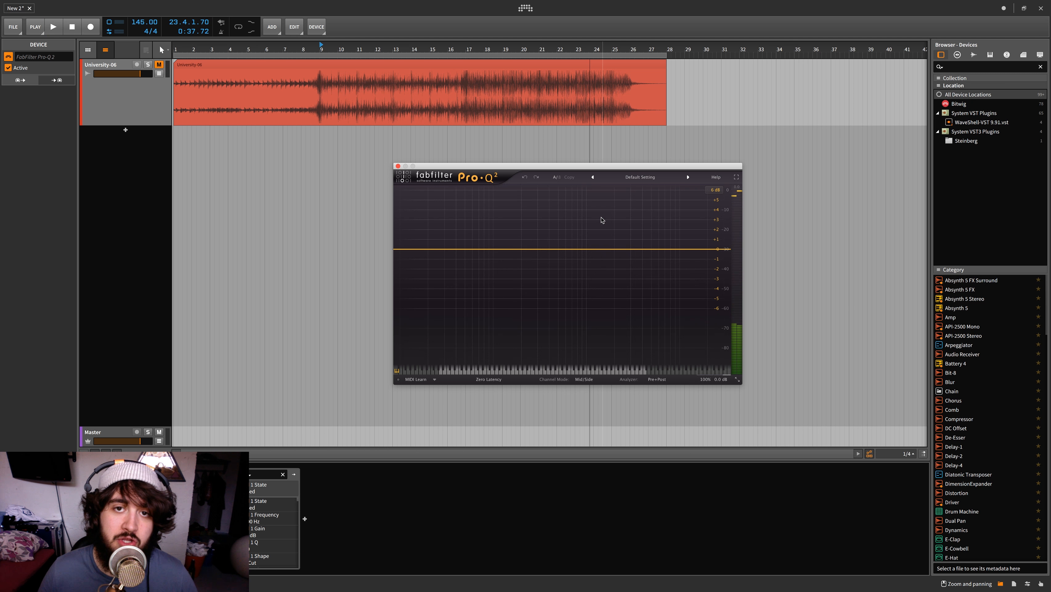
key("space")
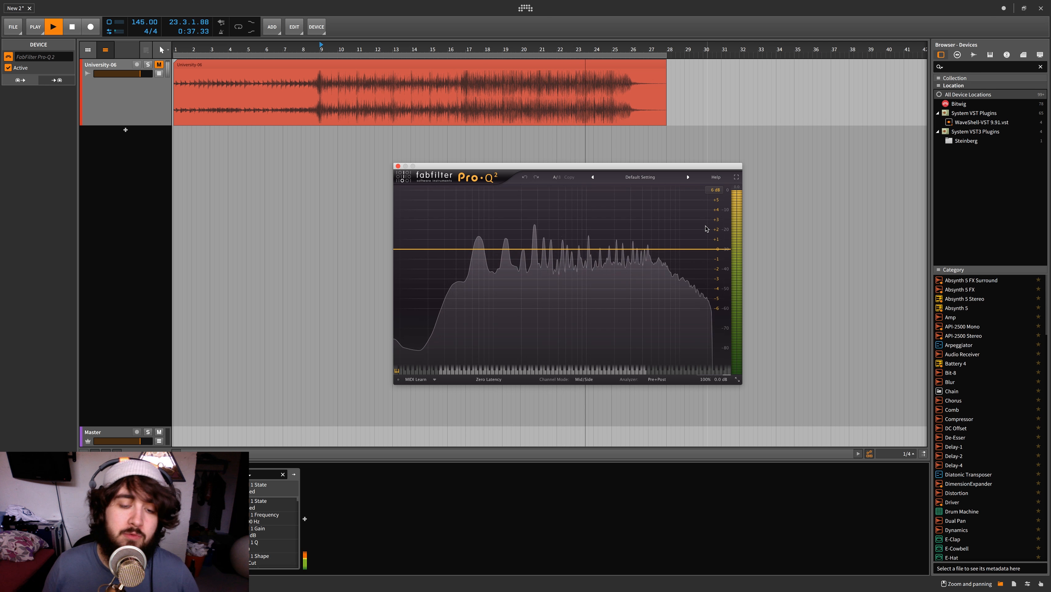
Reopen the Pro-L window beside Pro-Q 2, and unmute the University-06 track with its volume lowered
left_click(207, 493)
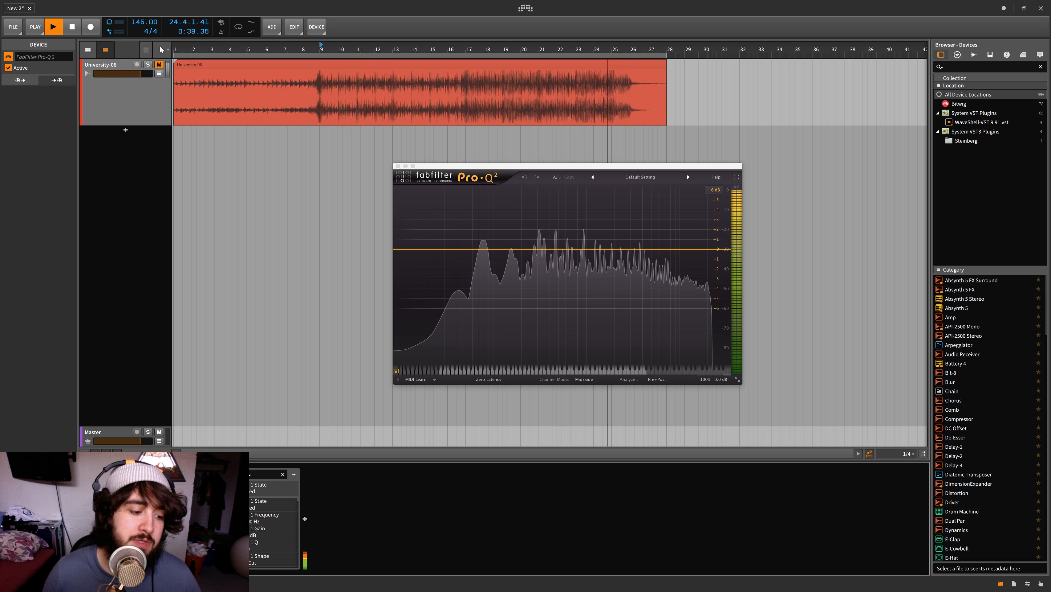
left_click_drag(511, 128, 322, 166)
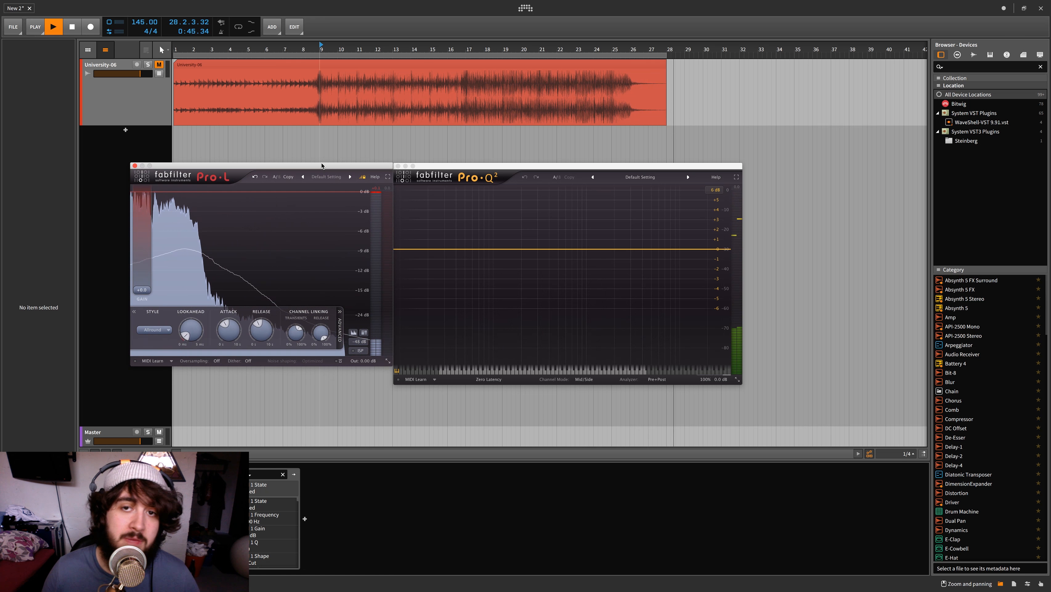
key("space")
key("space")
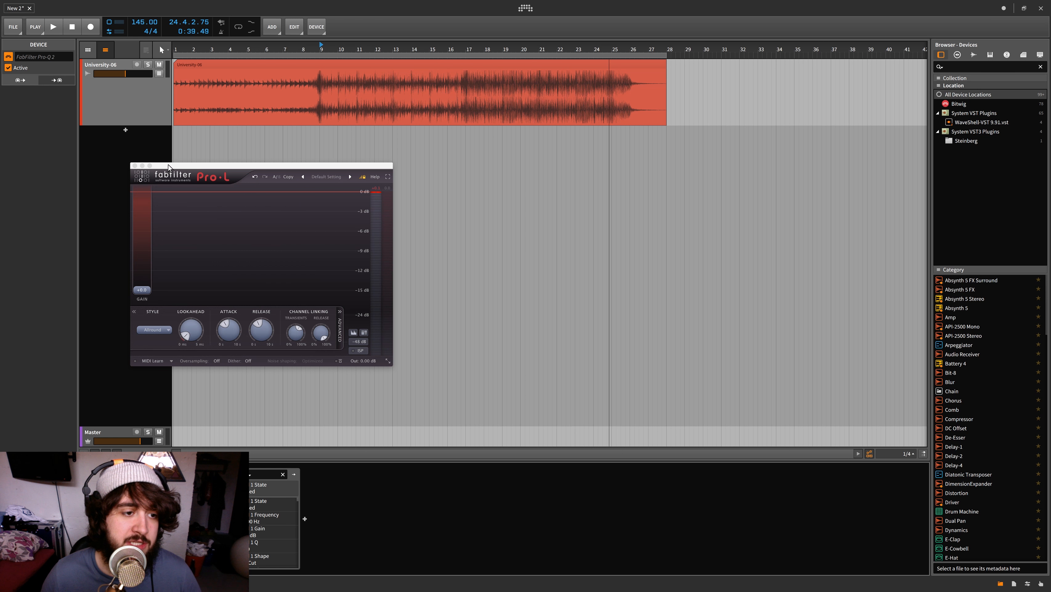
left_click_drag(168, 165, 167, 140)
Play the University-06 track from bar 9 and bring Pro-Q 2 back up beside the Pro-L window
left_click(101, 66)
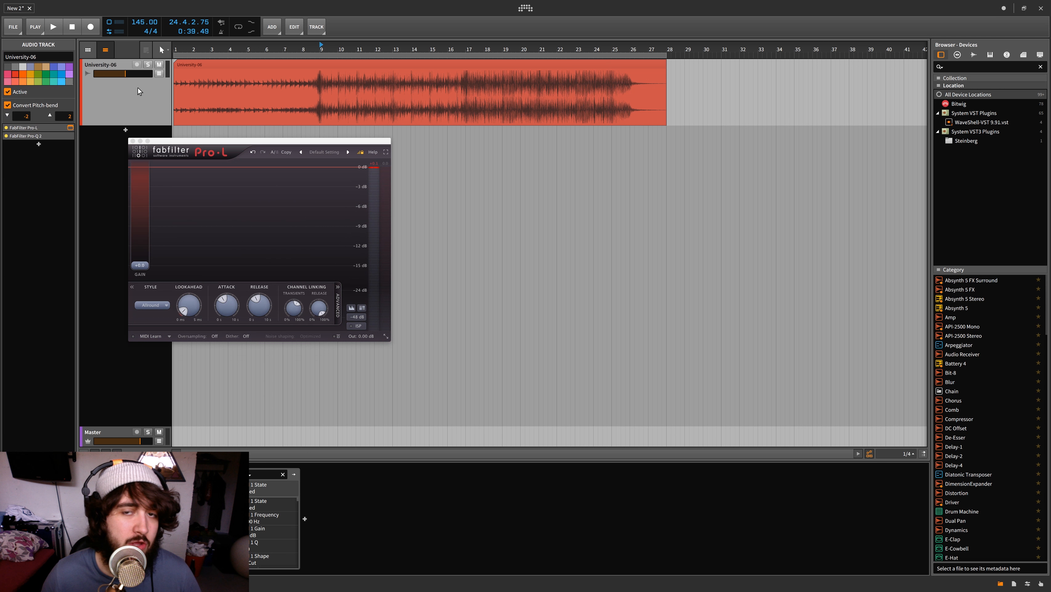
key("space")
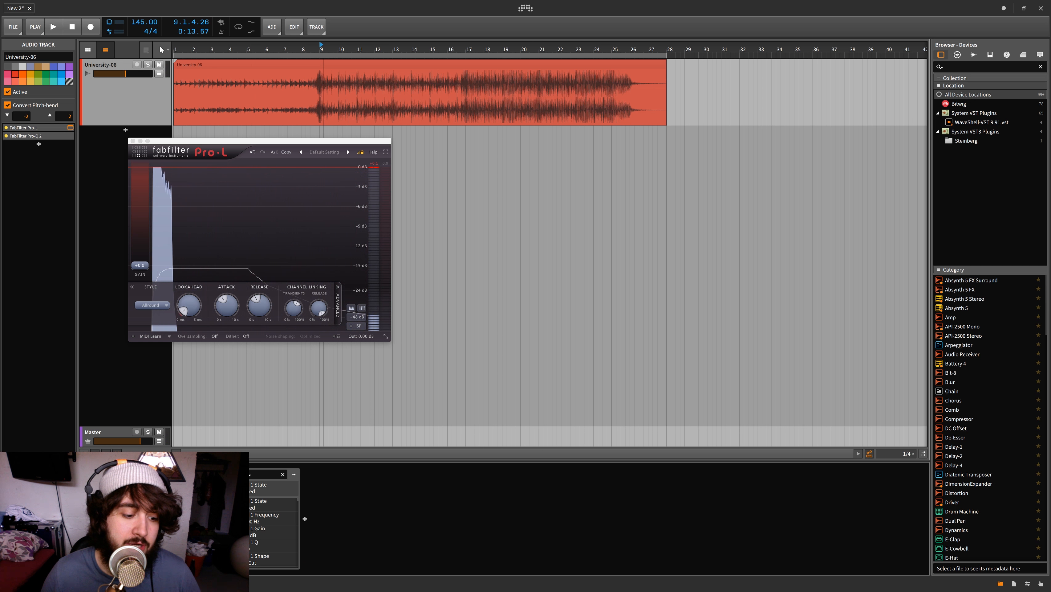
key("space")
left_click(226, 480)
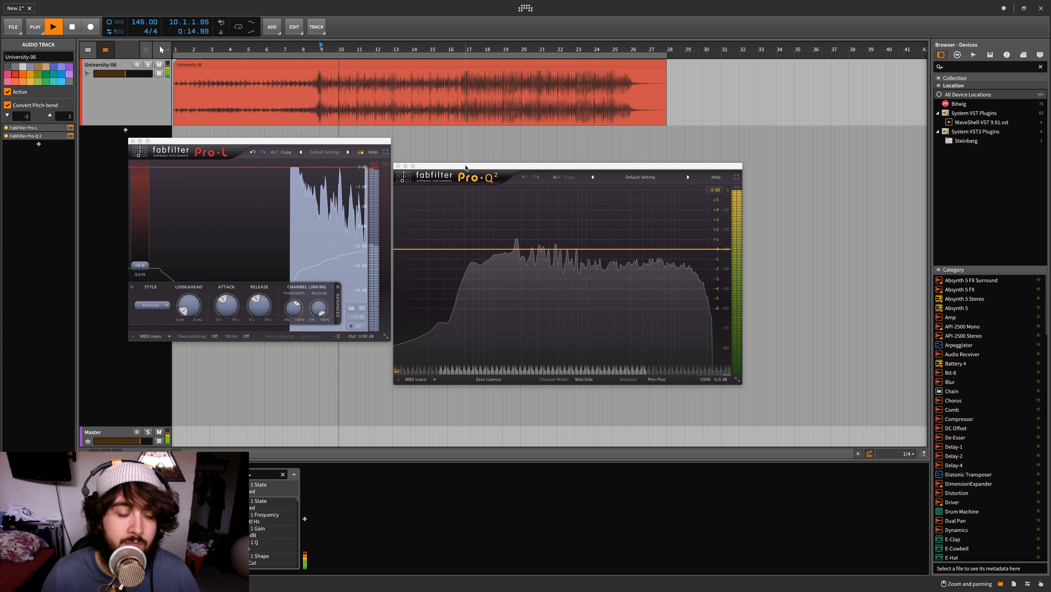
left_click_drag(438, 166, 504, 136)
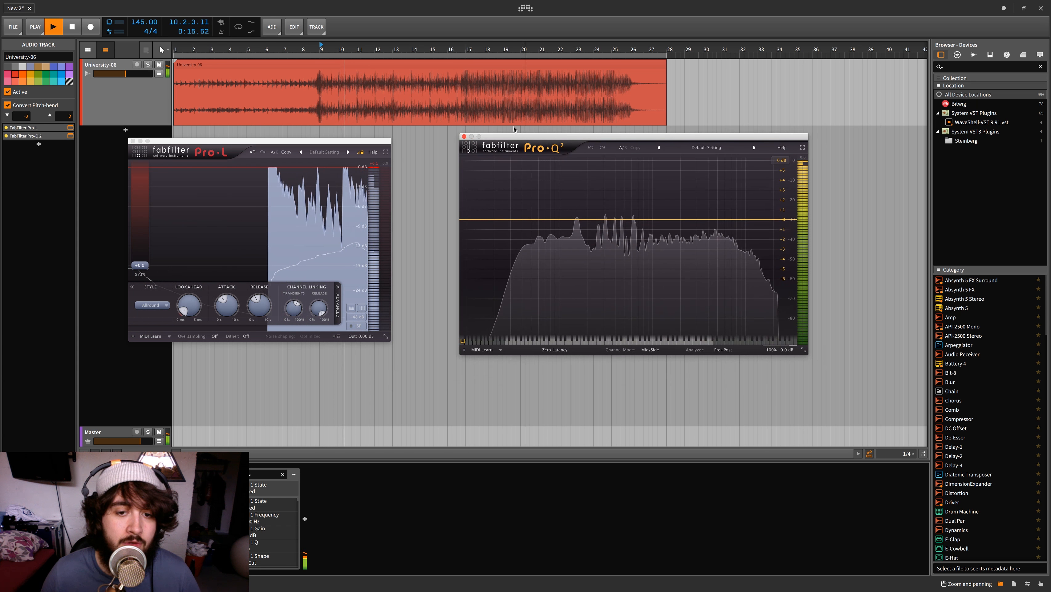
Add a Low Cut band at about 20 Hz in Pro-Q 2
left_click(493, 219)
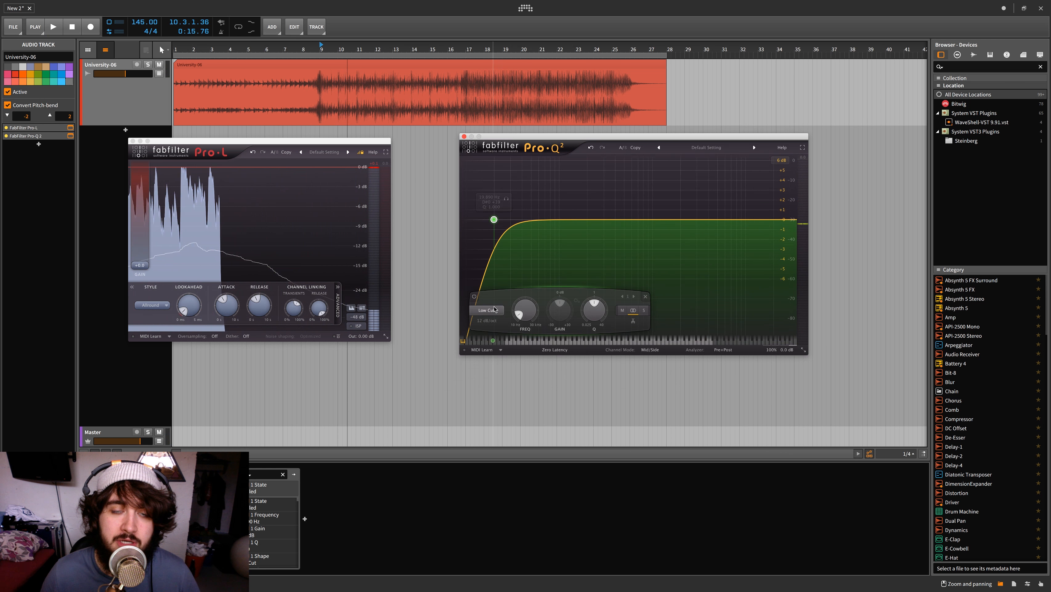
mouse_move(495, 309)
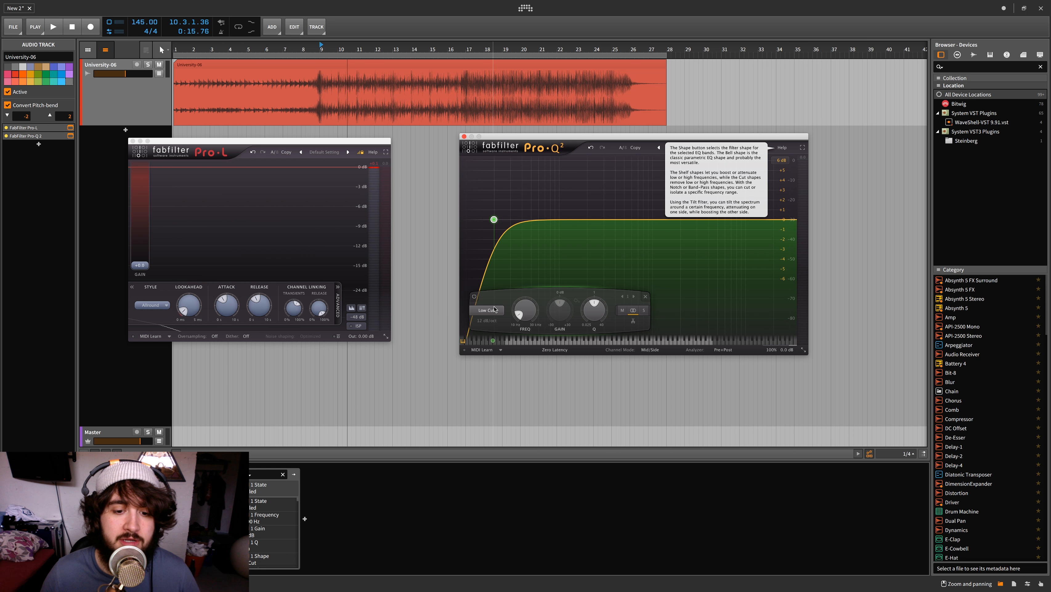
left_click(494, 310)
left_click(494, 336)
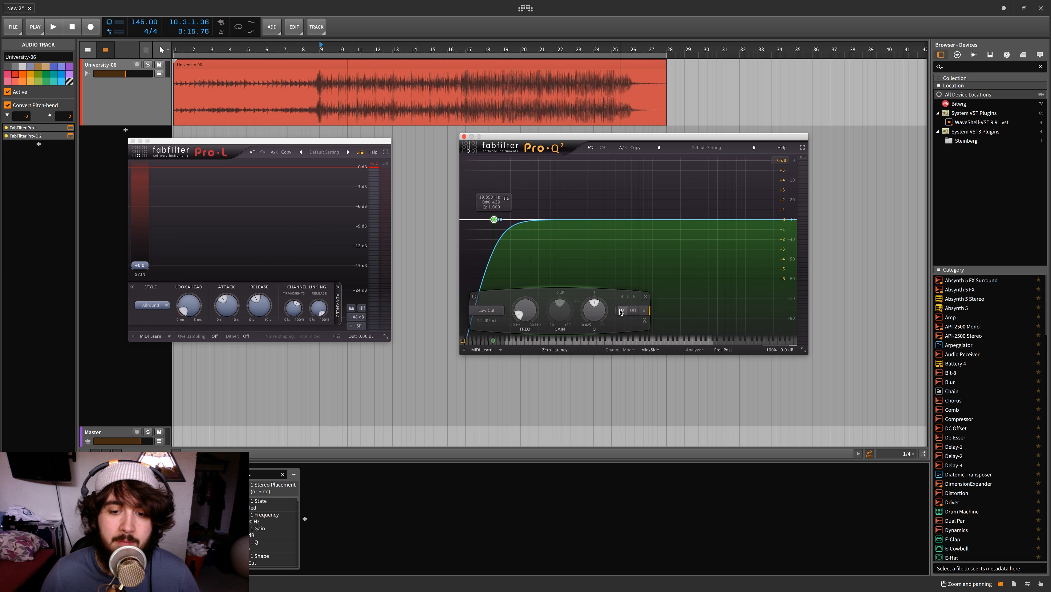
Apply the Low Cut band to the Mid channel only and sweep it up into the high frequencies during playback
key("space")
left_click_drag(495, 221, 702, 221)
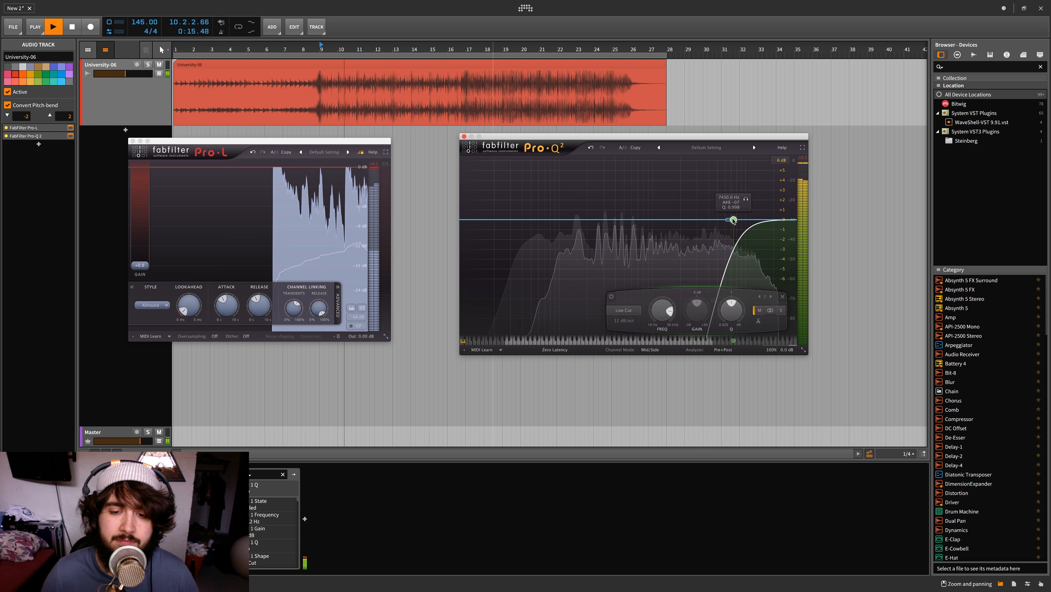
key("space")
Change the Mid band to a Band Pass and set it to about 429 Hz with a Q of 0.917 during playback
left_click(624, 310)
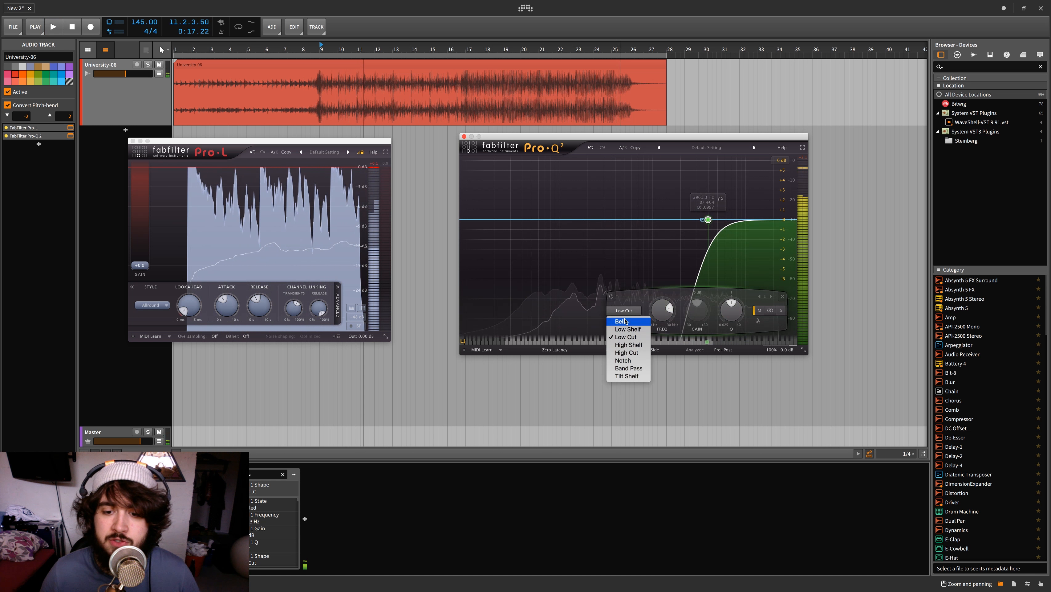
left_click(629, 368)
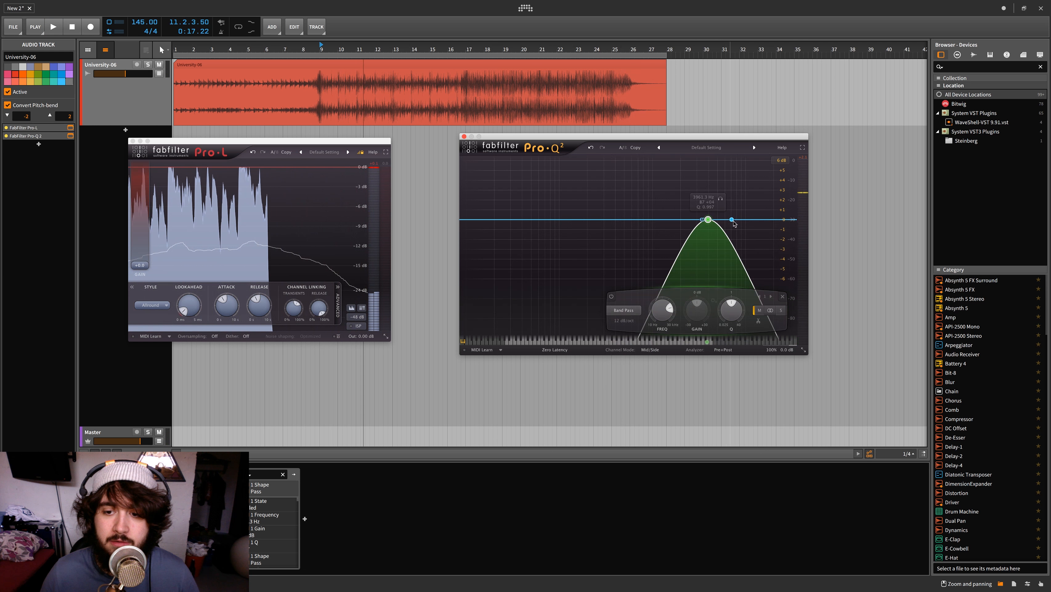
key("space")
left_click_drag(708, 220, 618, 219)
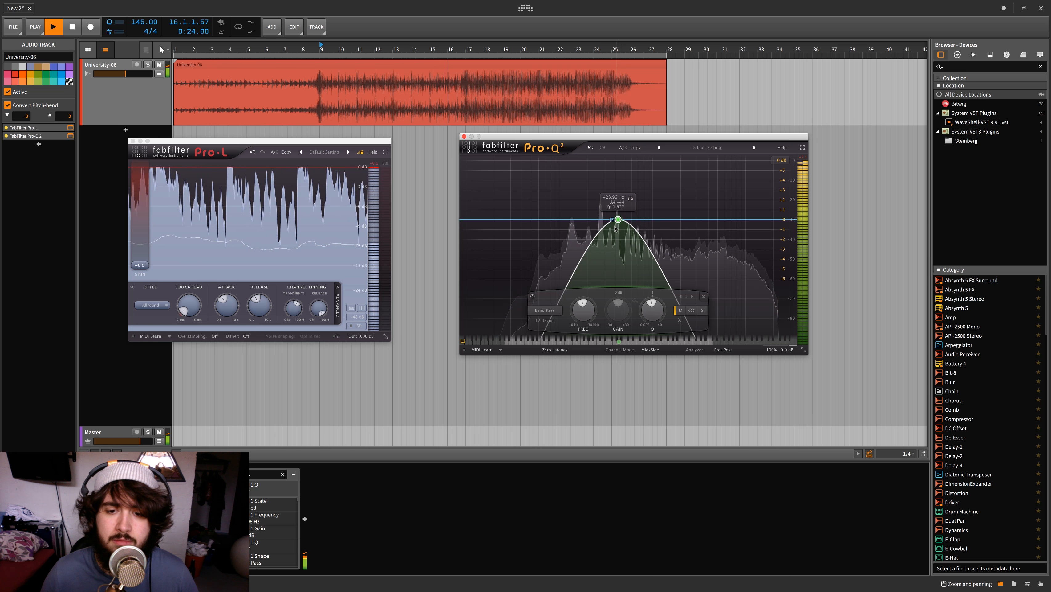
scroll(617, 220, "up", 1)
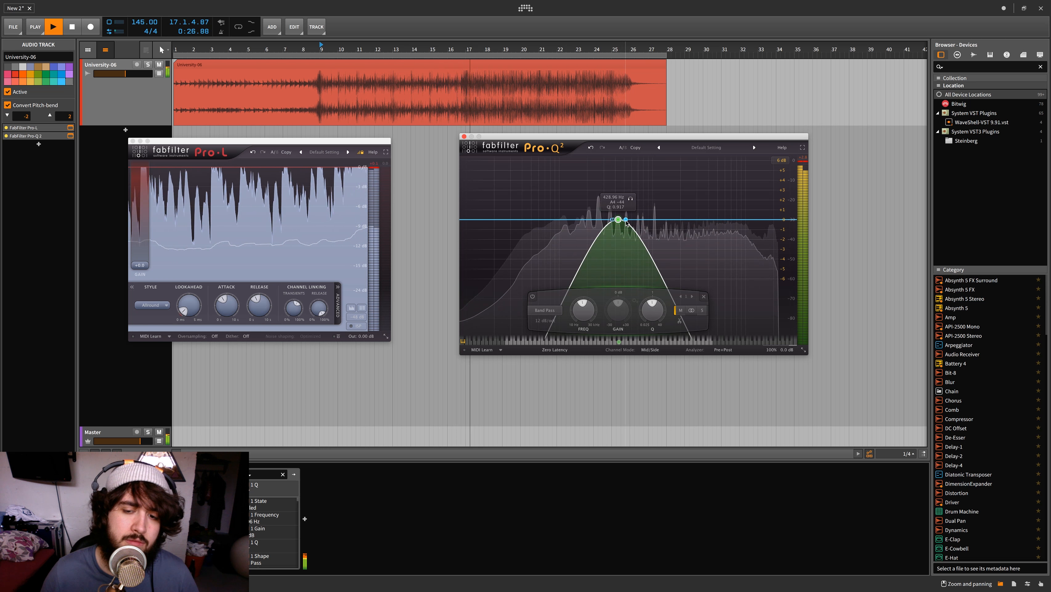
Switch the Band Pass to the Side channel and sweep it to about 4.7 kHz while playing from bar 9
key("space")
key("space")
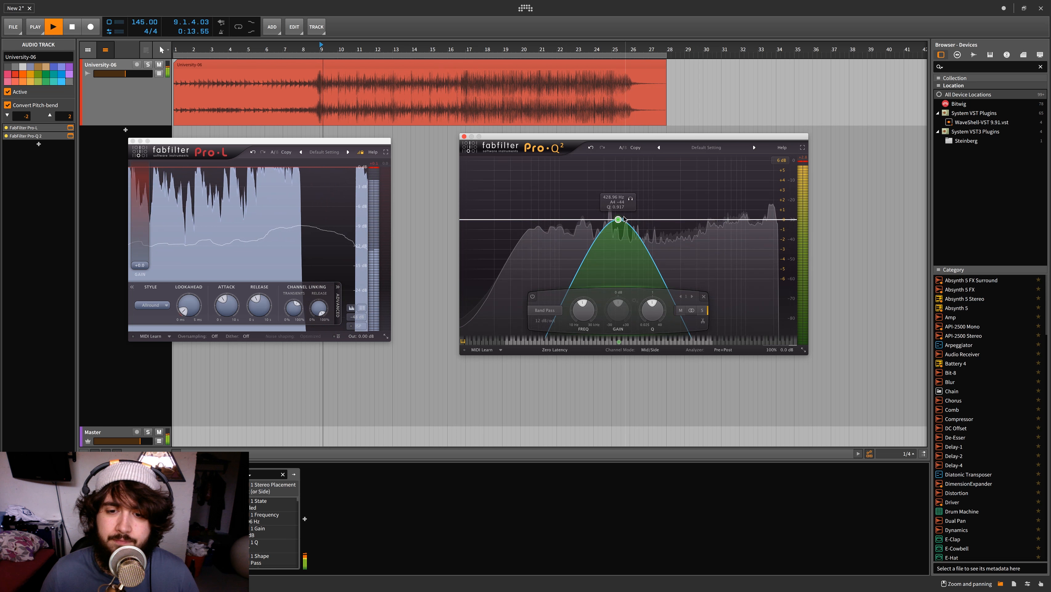
left_click_drag(623, 220, 714, 220)
key("space")
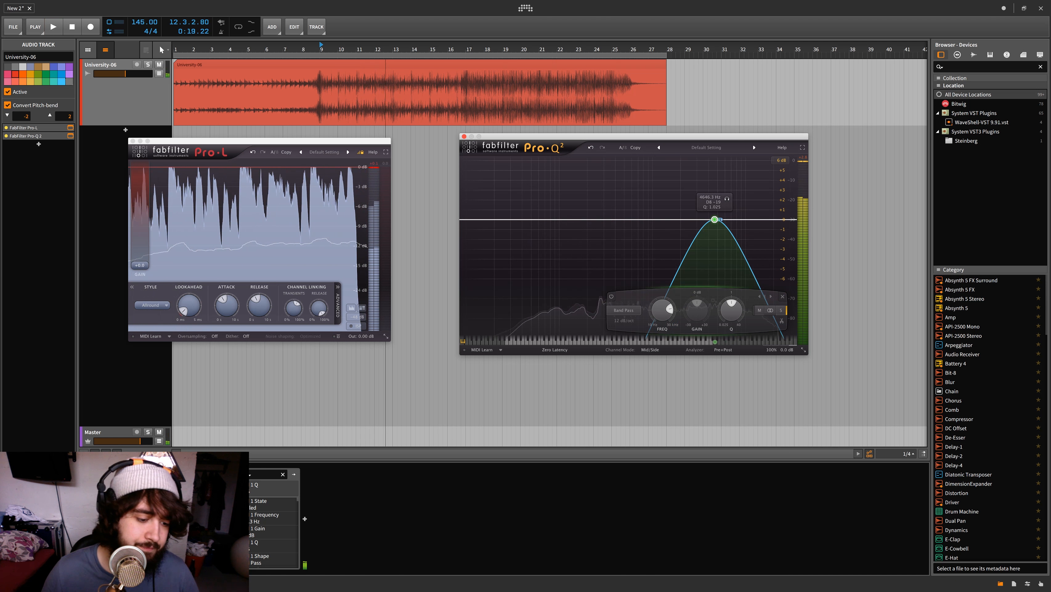
Add a second Pro-Q 2 to the University-06 track and place its window beside the first one
key("b")
double_click(653, 179)
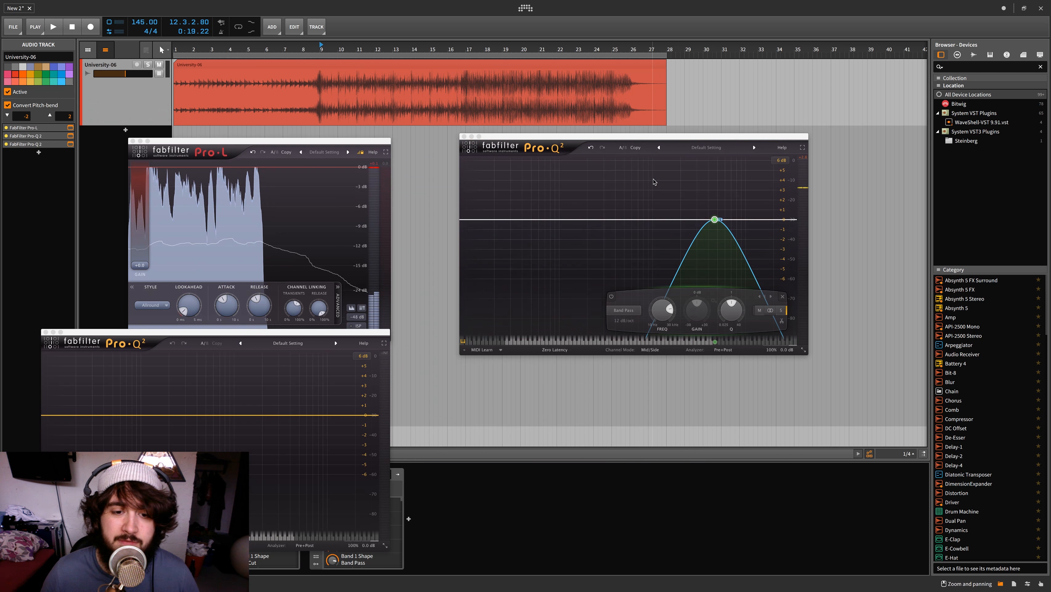
left_click_drag(240, 343, 301, 152)
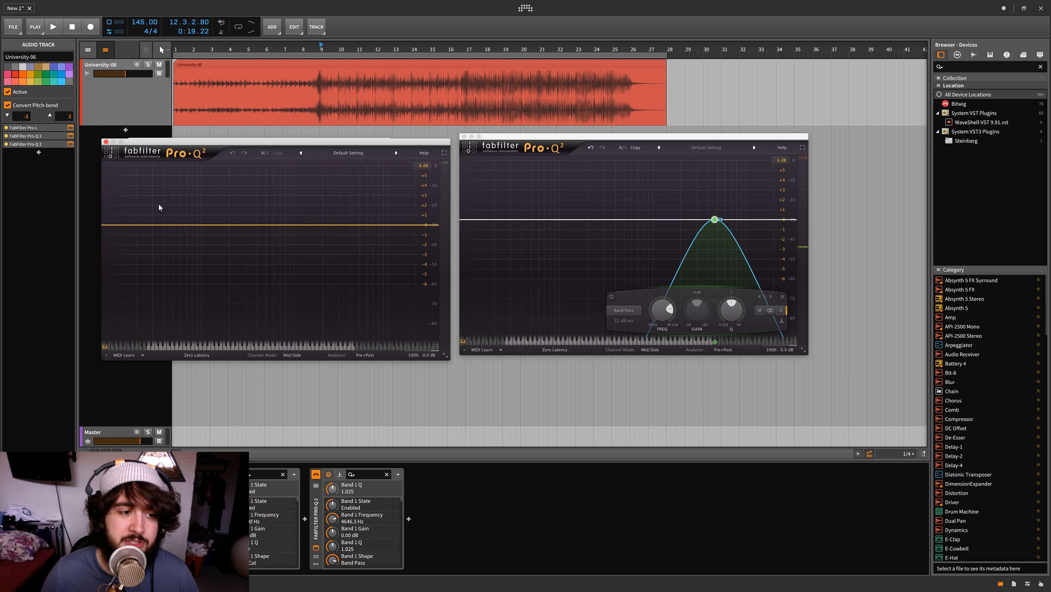
Add a band at the lowest frequencies in the new Pro-Q 2 and make it a High Cut on the Mid channel
left_click(111, 225)
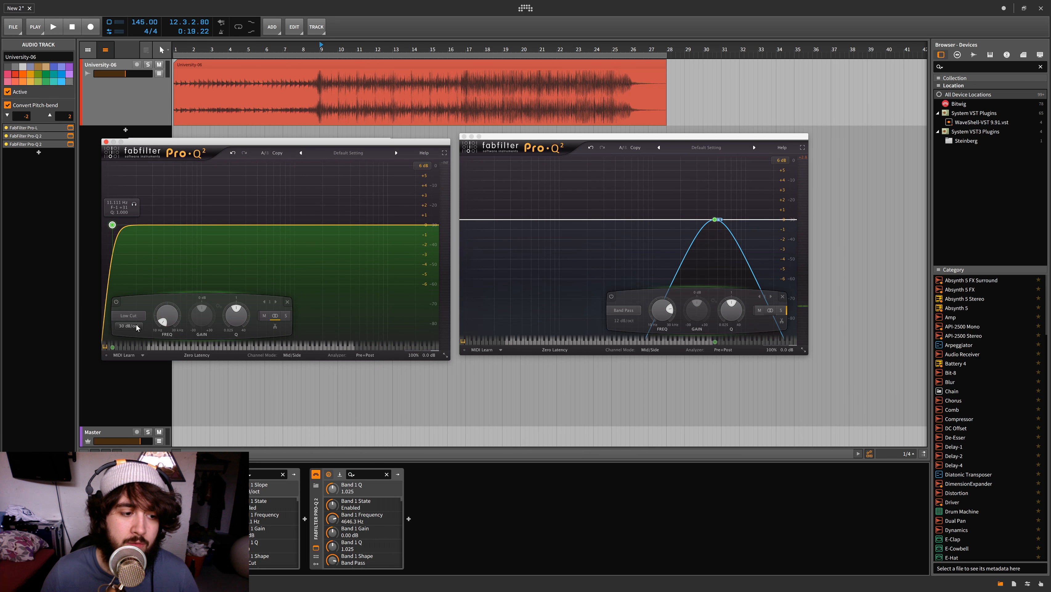
scroll(167, 317, "down", 2)
scroll(124, 317, "down", 1)
left_click(124, 317)
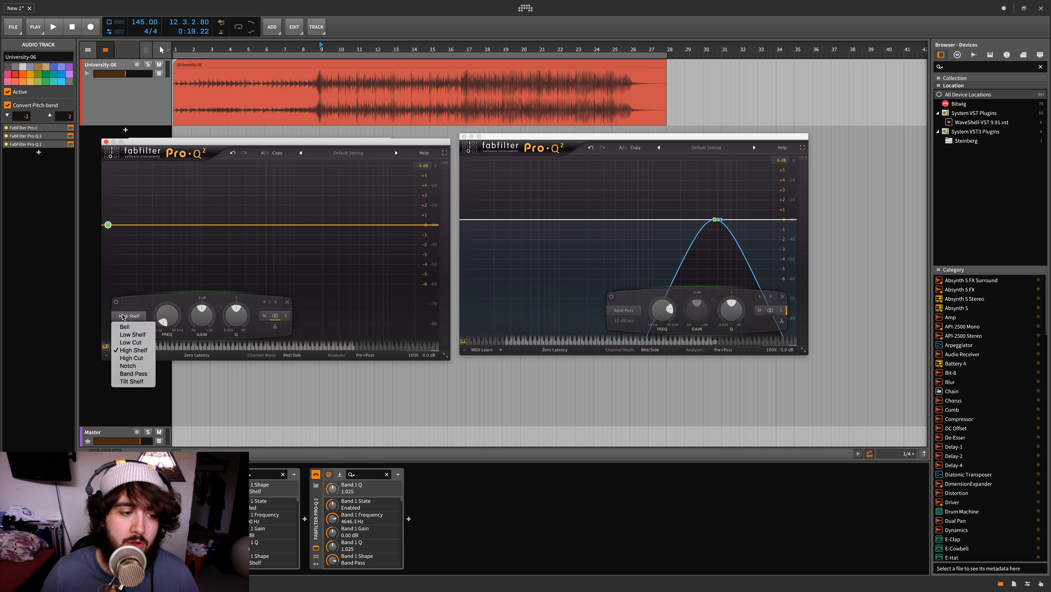
left_click(136, 342)
left_click(134, 318)
left_click(134, 358)
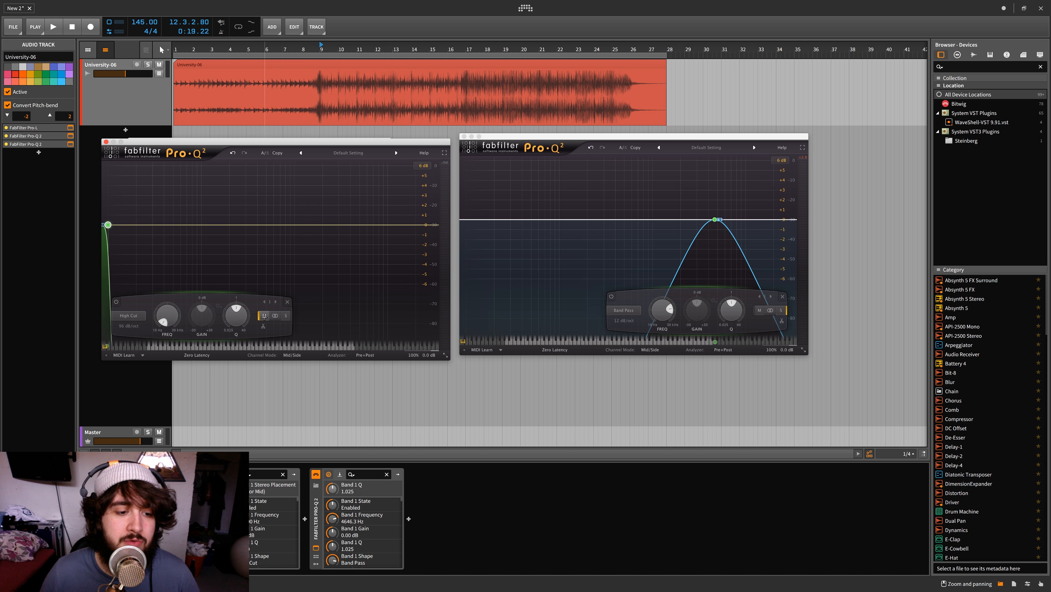
Sweep the first Pro-Q 2's Side Band Pass down to about 2.2 kHz and then about 264 Hz while playing from bar 9
left_click(612, 158)
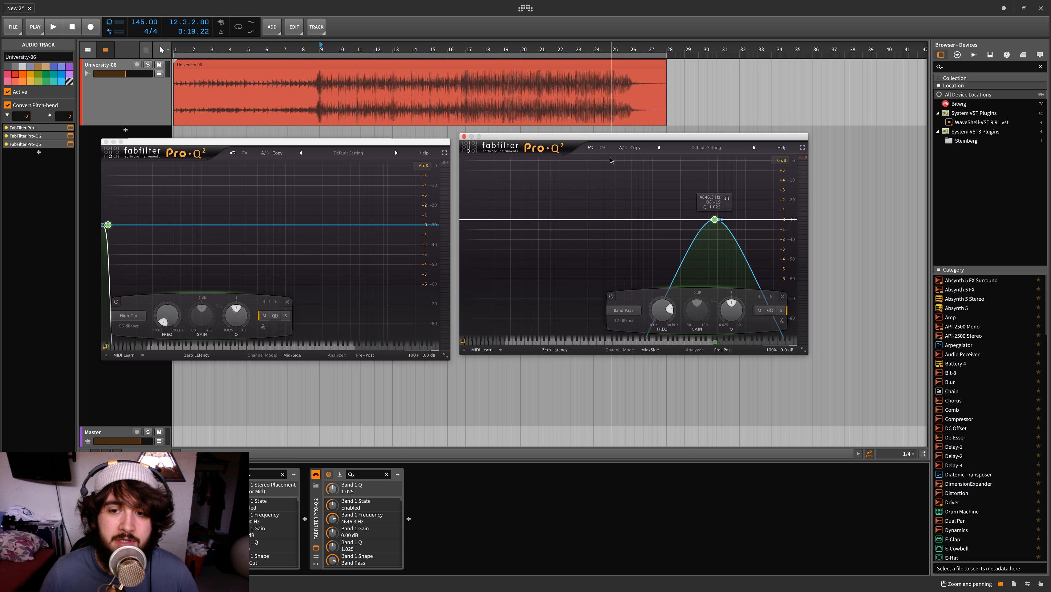
key("space")
key("space")
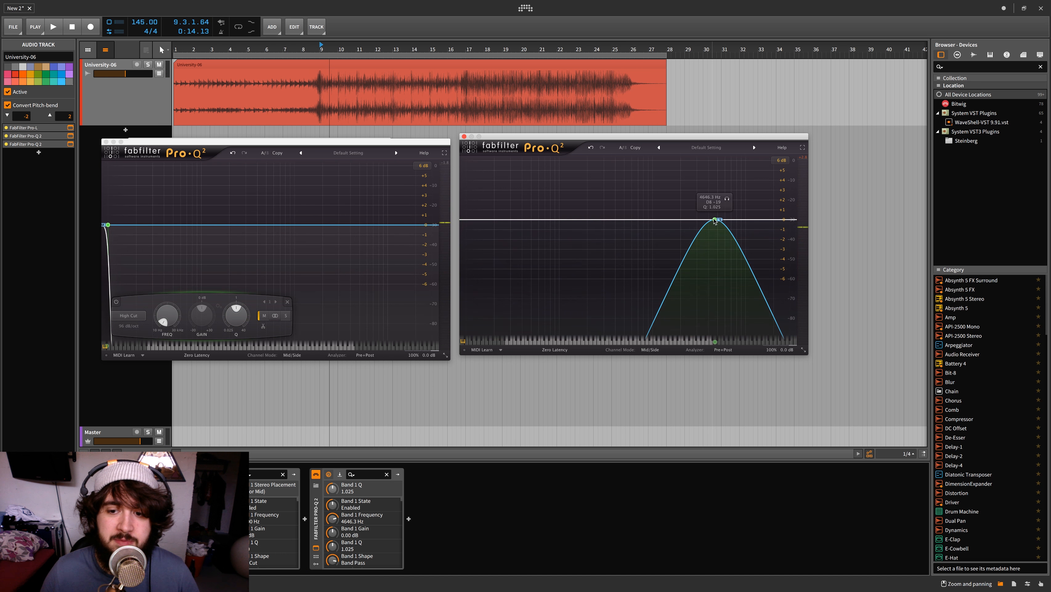
key("space")
left_click_drag(715, 222, 683, 219)
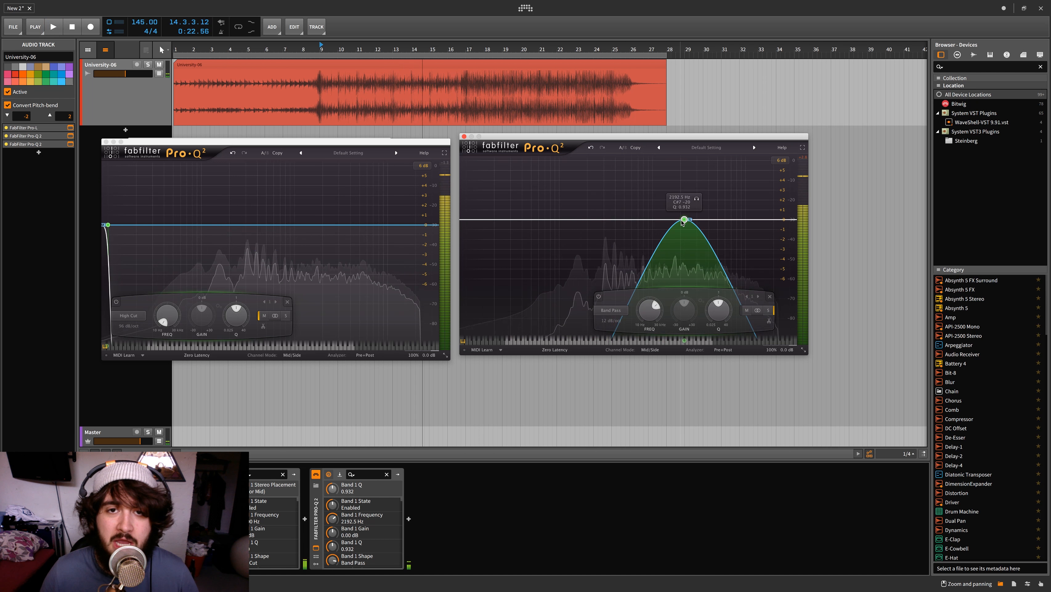
key("space")
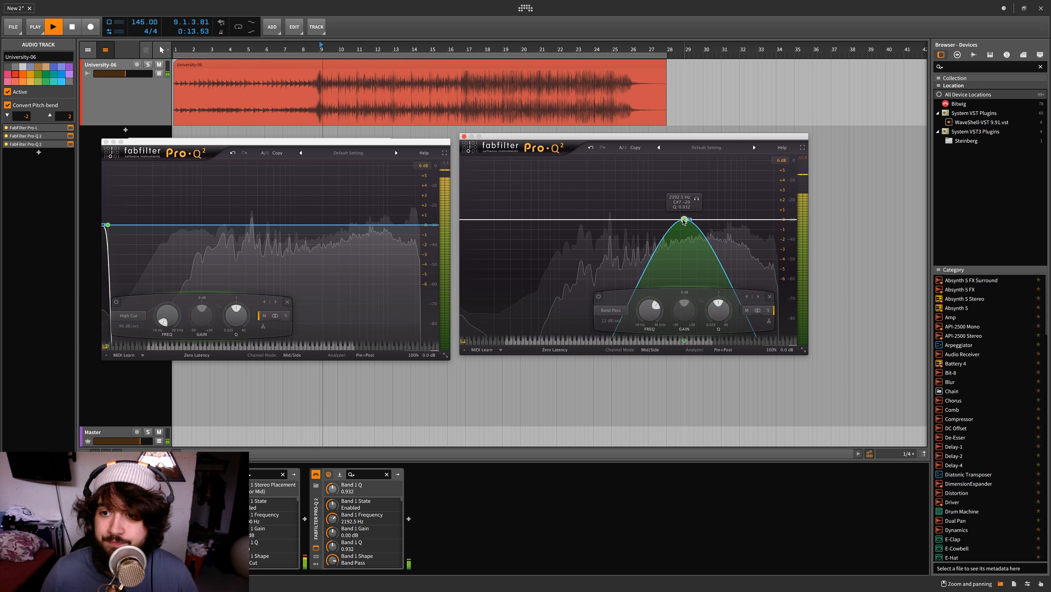
left_click_drag(683, 219, 615, 220)
Switch the High Cut to Side and the Band Pass to Mid, sweeping the Band Pass during playback and leaving it at about 455 Hz
left_click(285, 316)
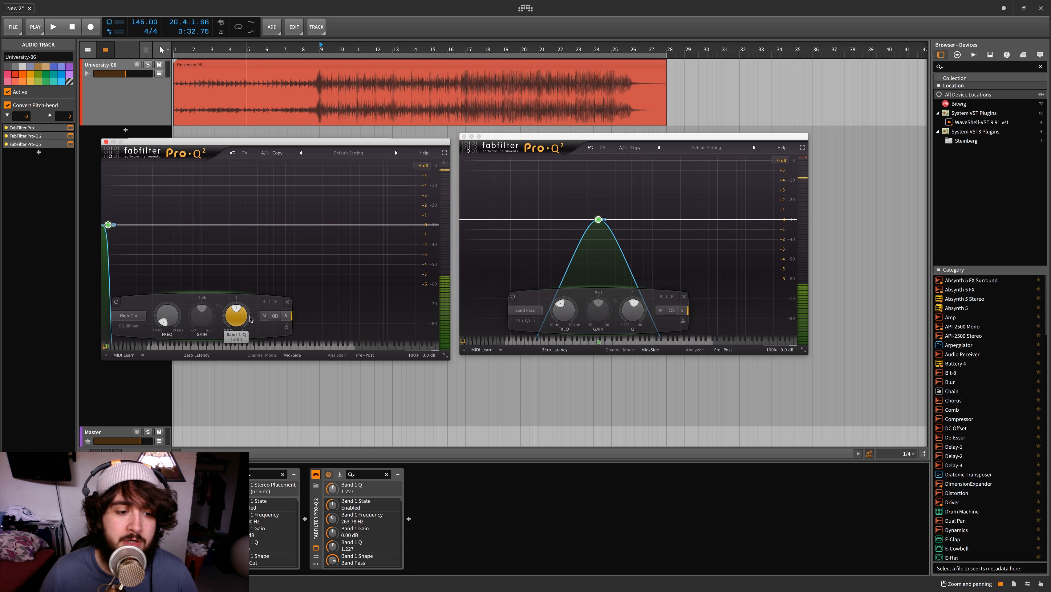
left_click(659, 310)
key("space")
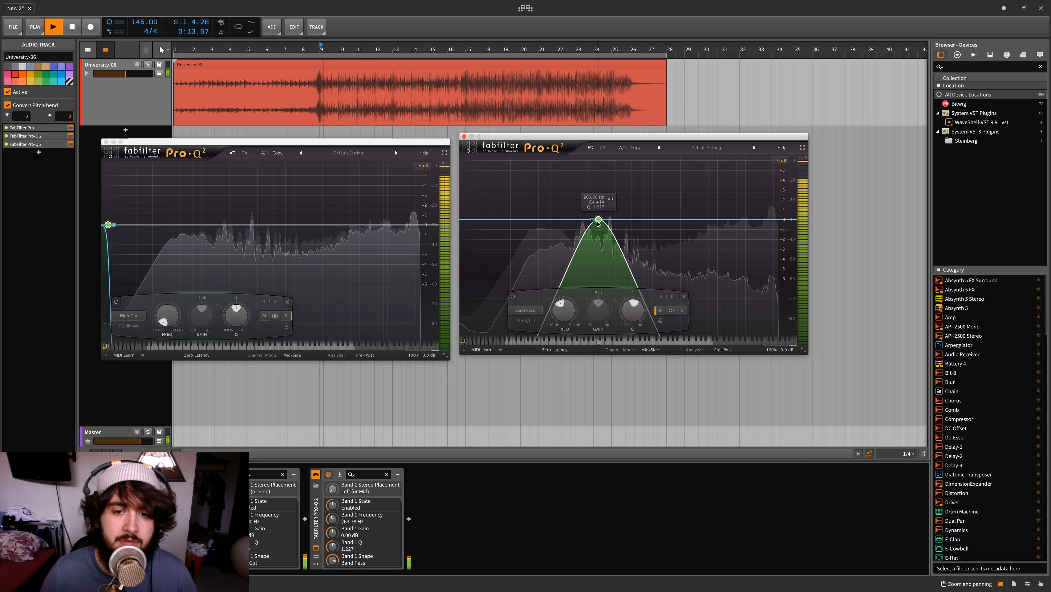
left_click_drag(599, 219, 534, 220)
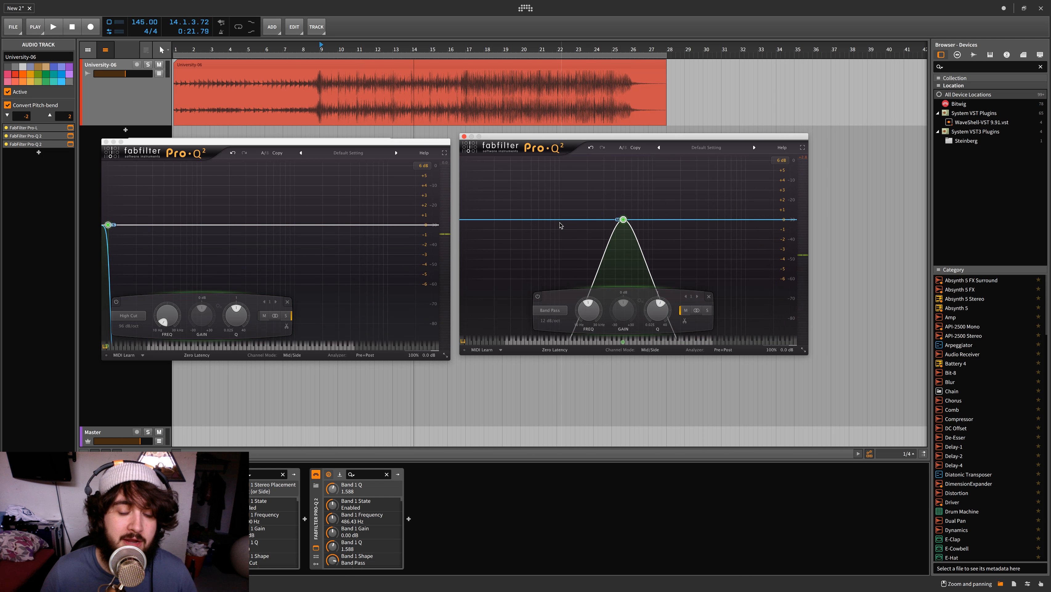
left_click_drag(624, 220, 620, 214)
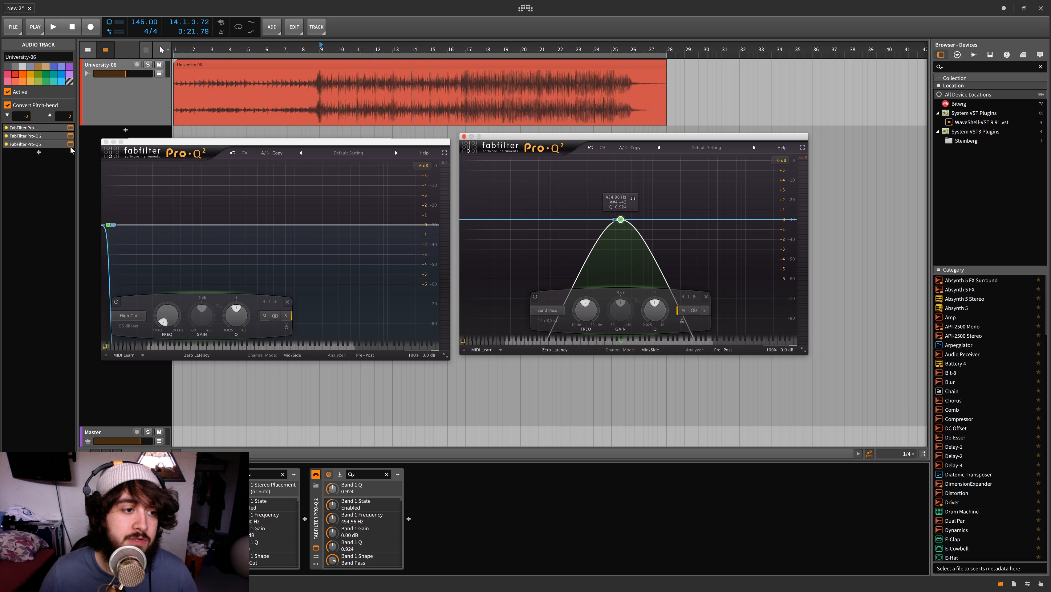
Close the Pro-L window and both Pro-Q 2 windows
left_click(106, 142)
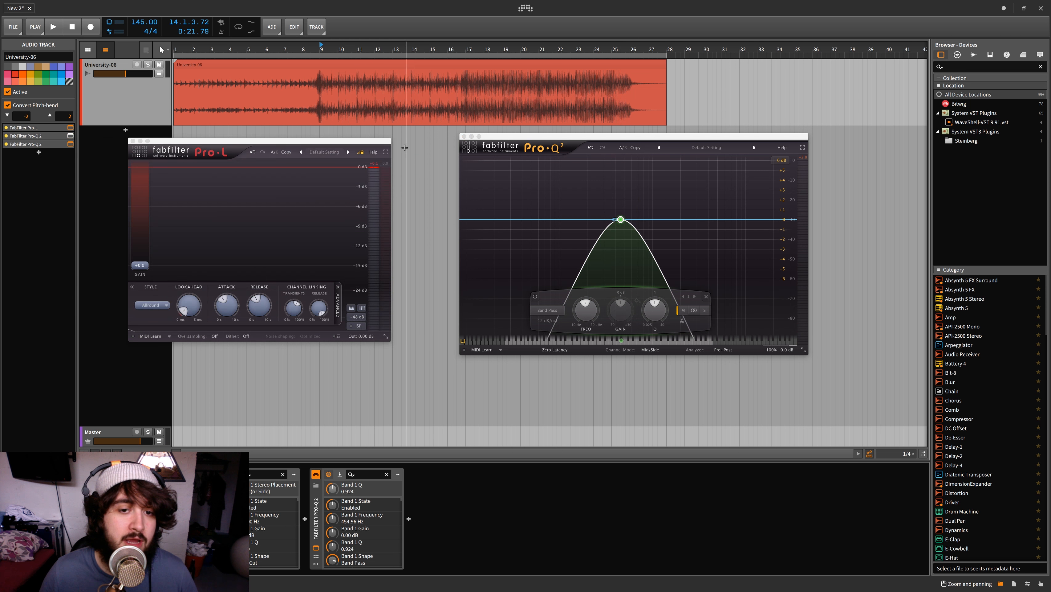
left_click(464, 136)
left_click(133, 141)
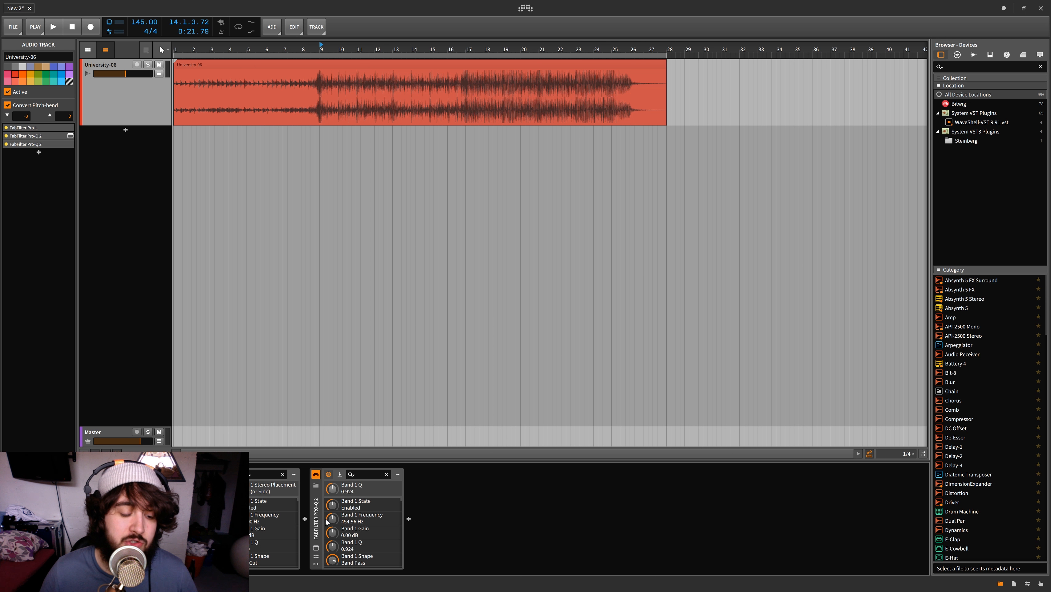
Delete the Pro-L and both Pro-Q 2 devices from the University-06 track
left_click(315, 510)
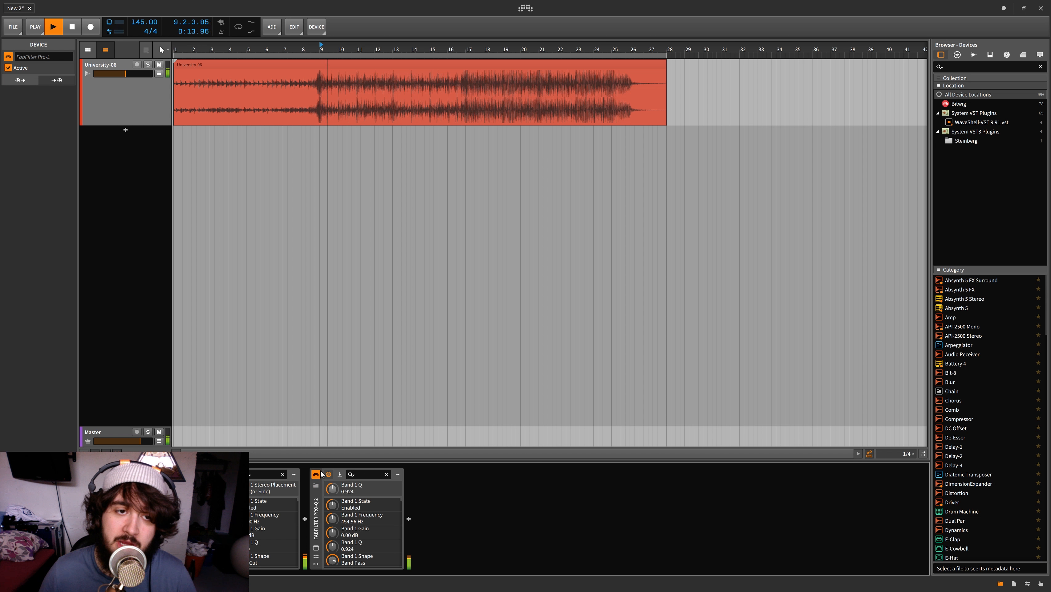
key("Delete")
key("Delete")
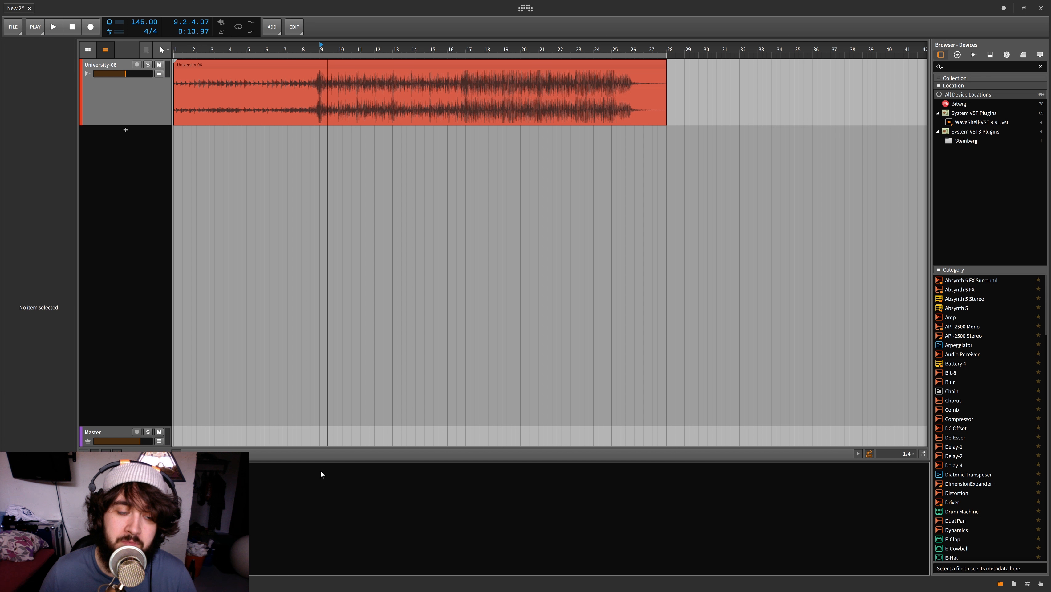